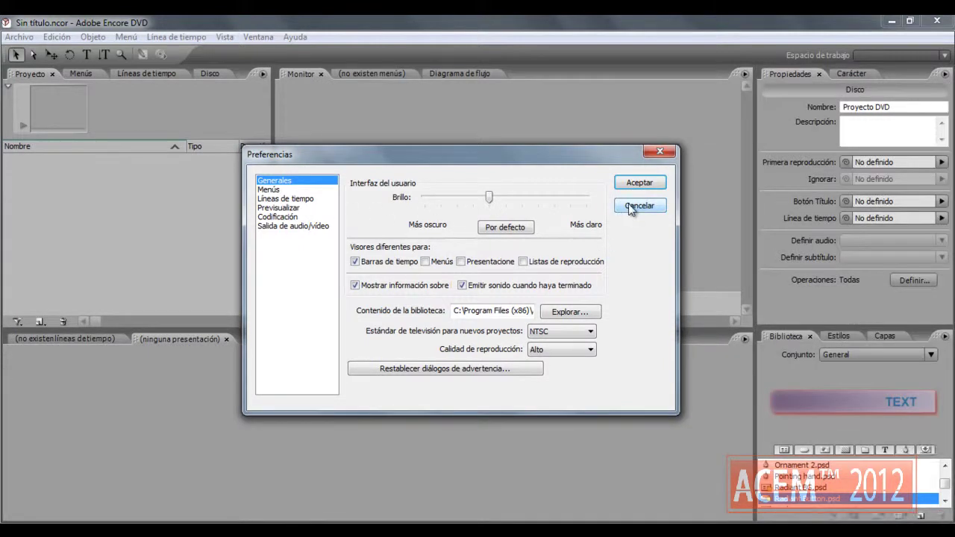
Step: Dismiss the preferences without changes and create a new menu in the project
left_click(632, 207)
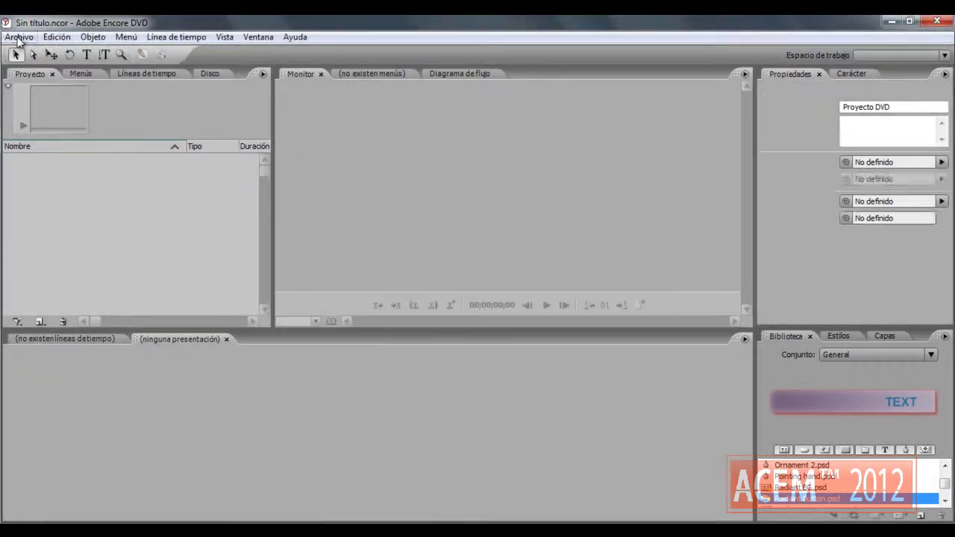
left_click(20, 39)
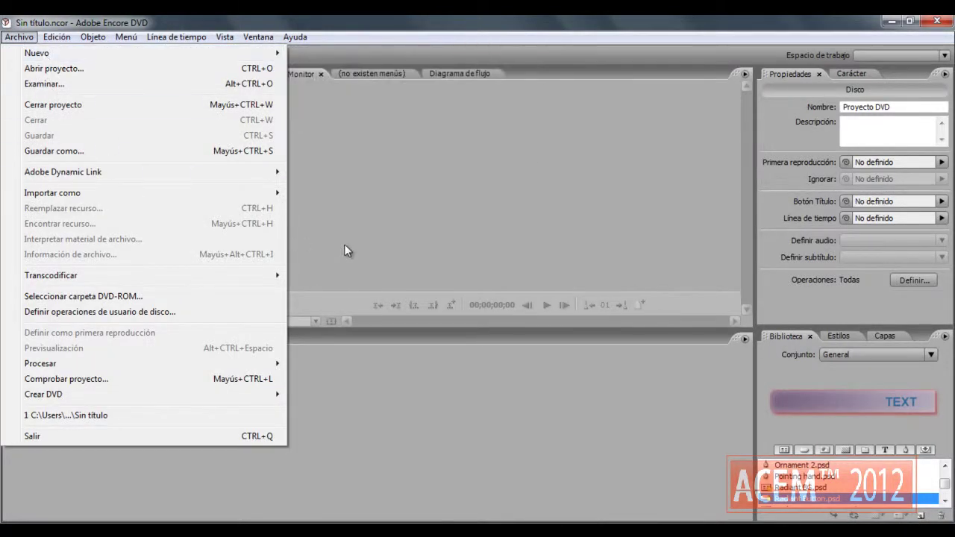
mouse_move(146, 55)
left_click(313, 72)
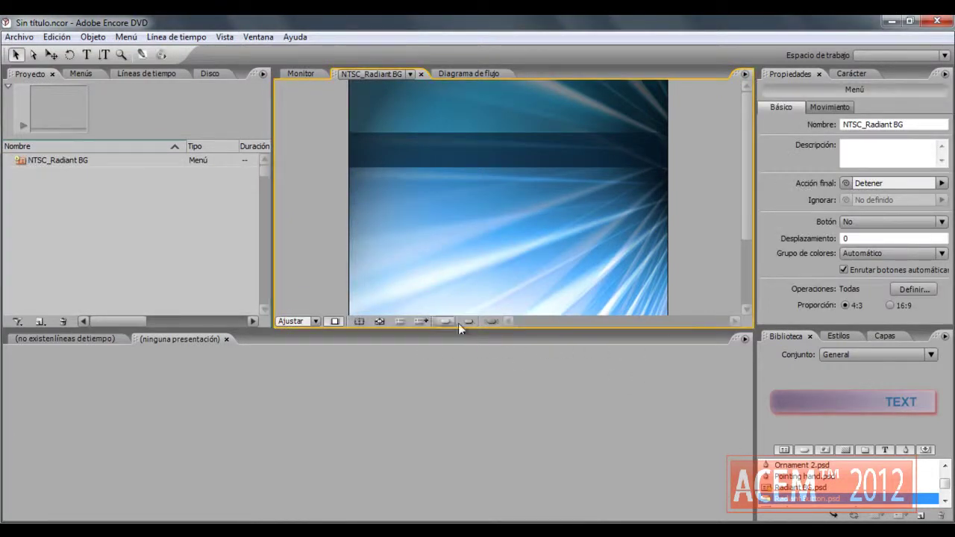
Step: Preview several items of the General library set, including Radiant BG, the pointing hand, Ornament 2, Radiant Button and the man graphic
left_click(791, 487)
left_click(789, 476)
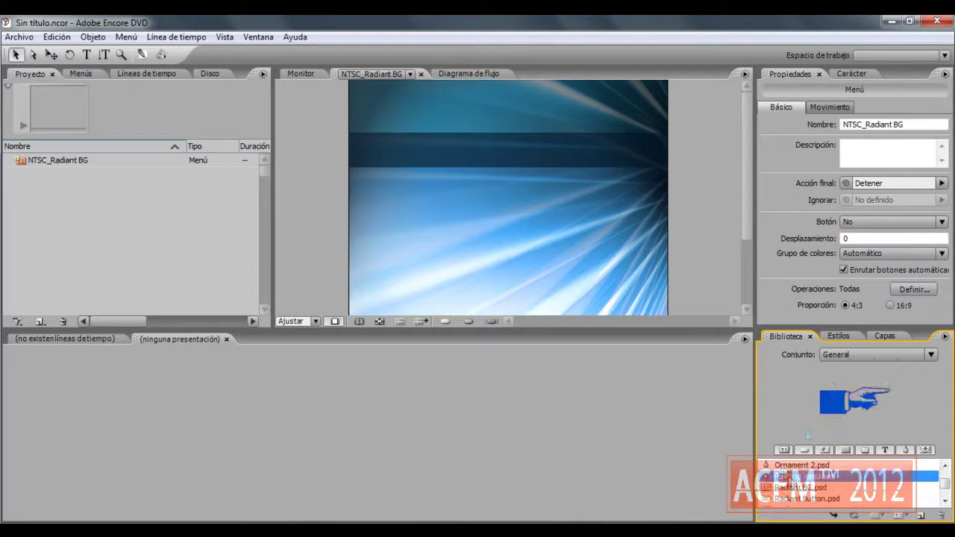
left_click(785, 465)
left_click(787, 487)
left_click(787, 498)
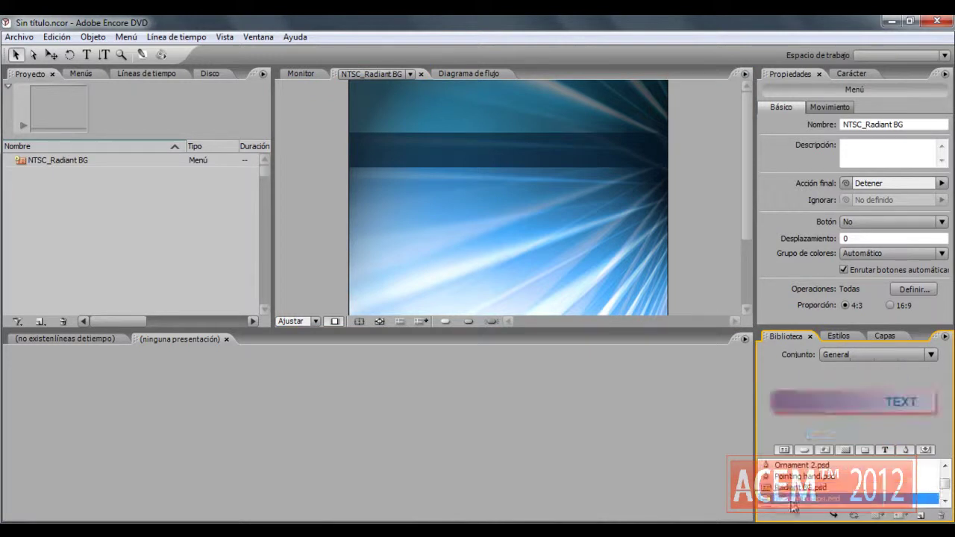
scroll(935, 484, "up", 2)
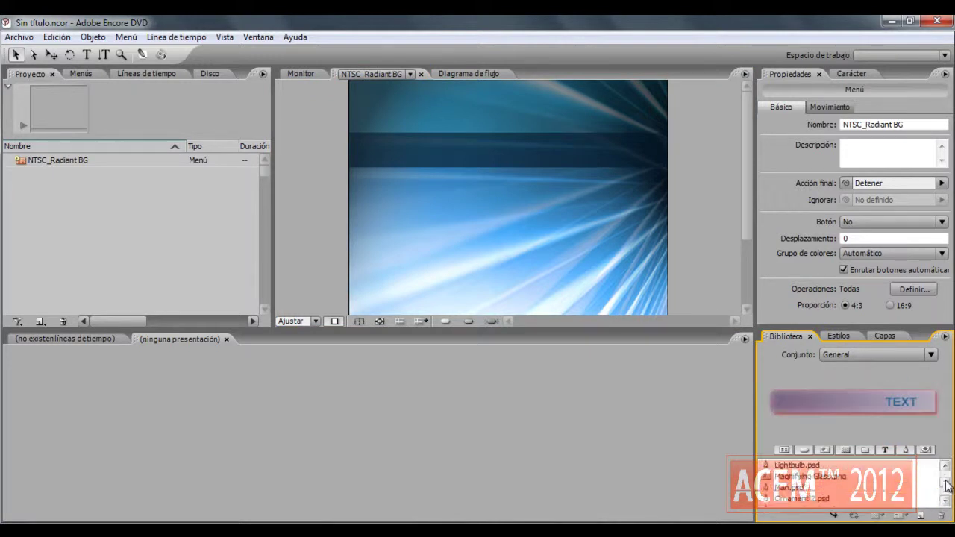
left_click(792, 498)
left_click(790, 488)
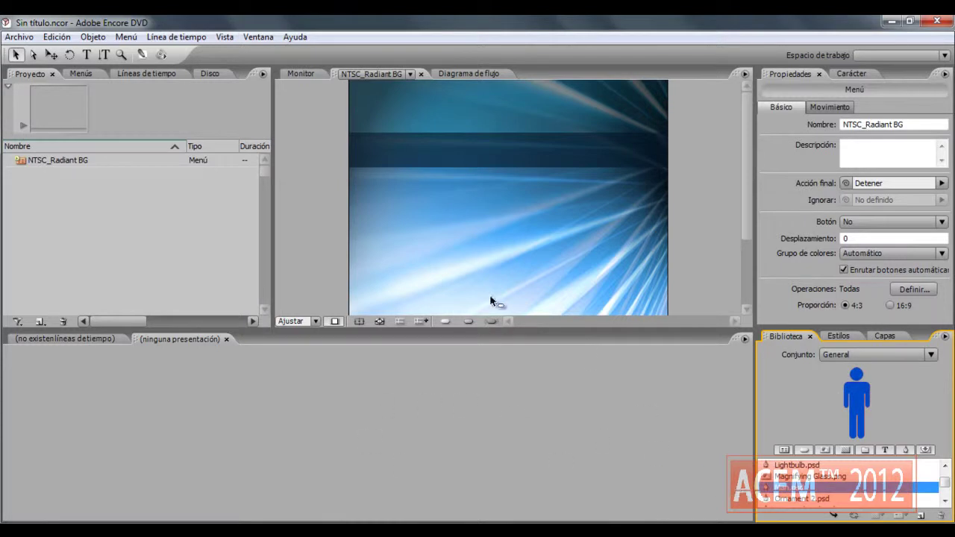
Step: Close Adobe Encore DVD without saving changes and open the recent project Sin título.ncor in Adobe Encore CS3
left_click(937, 20)
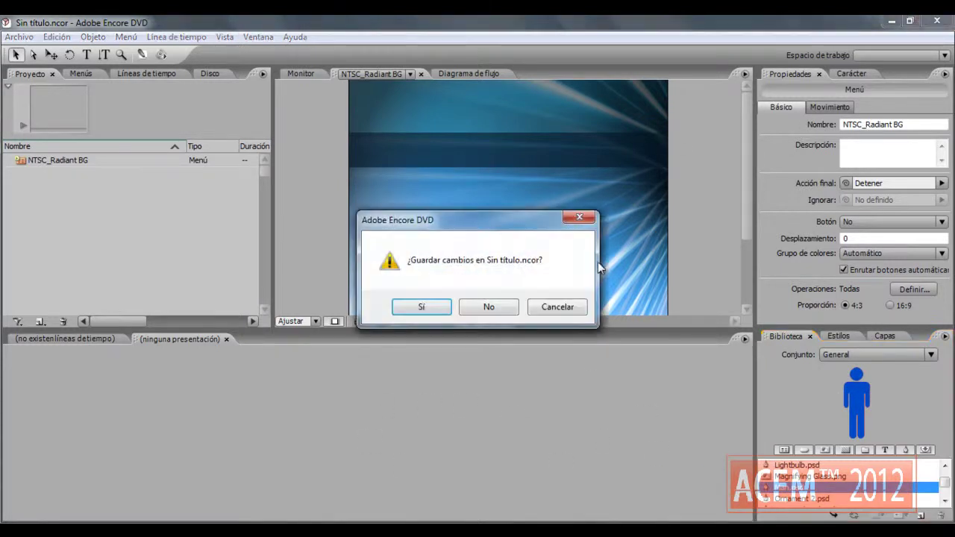
left_click(493, 306)
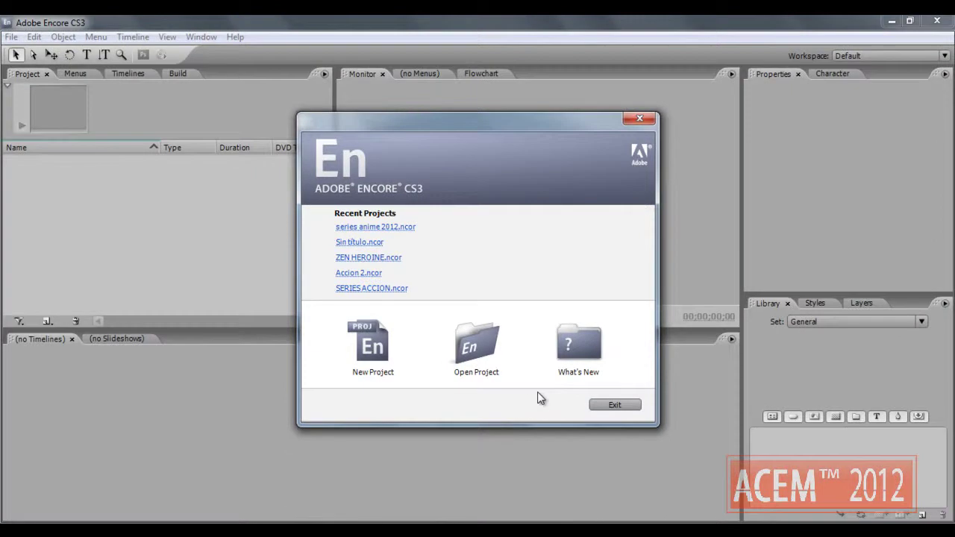
left_click(349, 244)
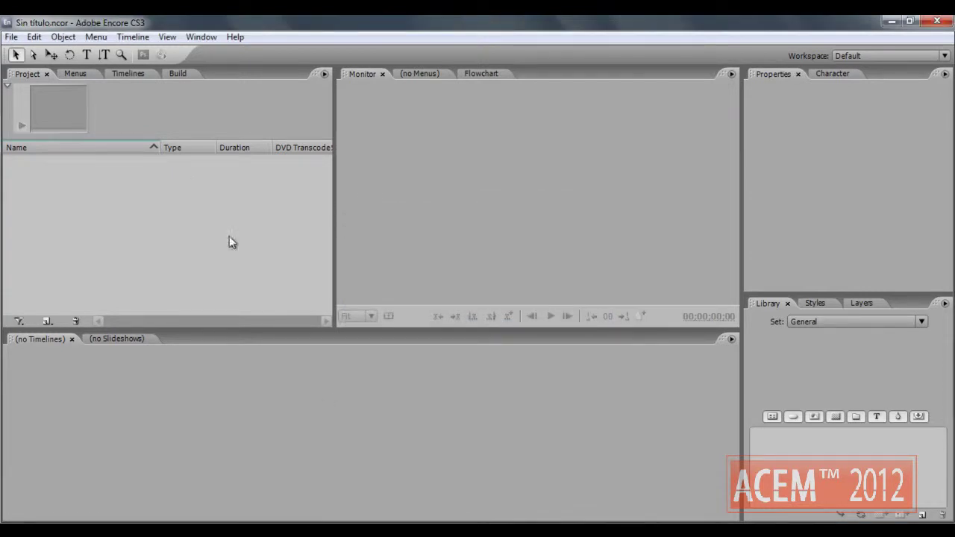
left_click(77, 73)
left_click(139, 70)
left_click(181, 72)
left_click(26, 74)
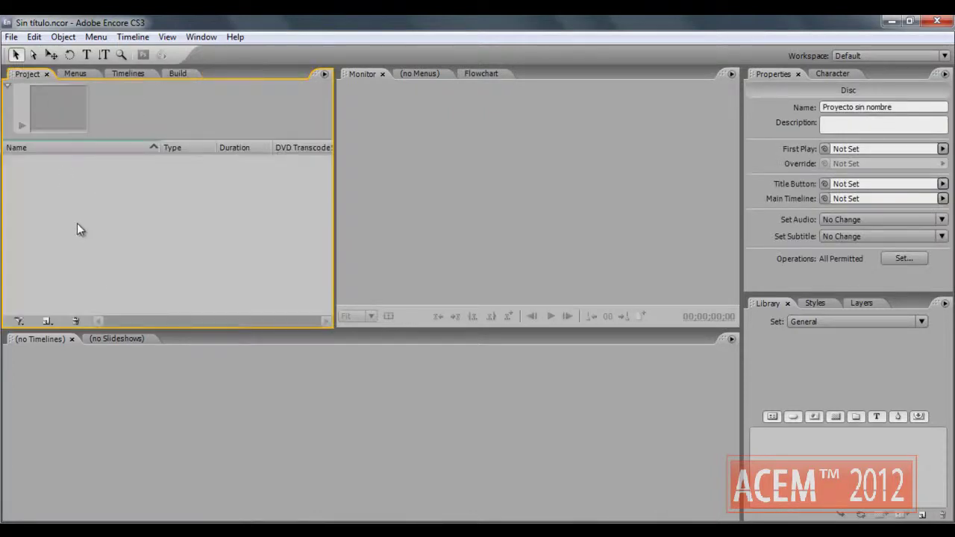
Step: Import the desktop video re1 as a timeline and show the safe area guides in the monitor
right_click(78, 228)
mouse_move(116, 237)
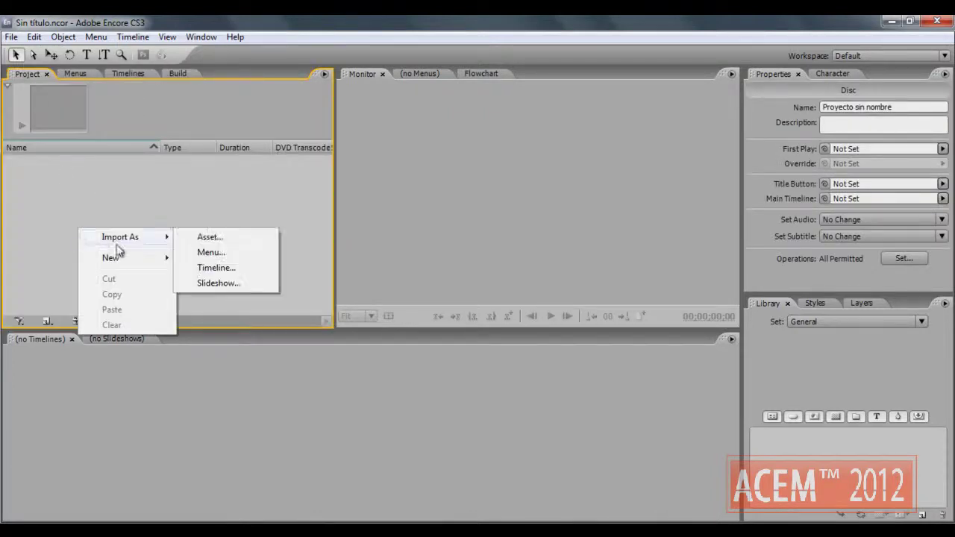
left_click(213, 268)
left_click_drag(664, 234, 658, 313)
left_click(591, 320)
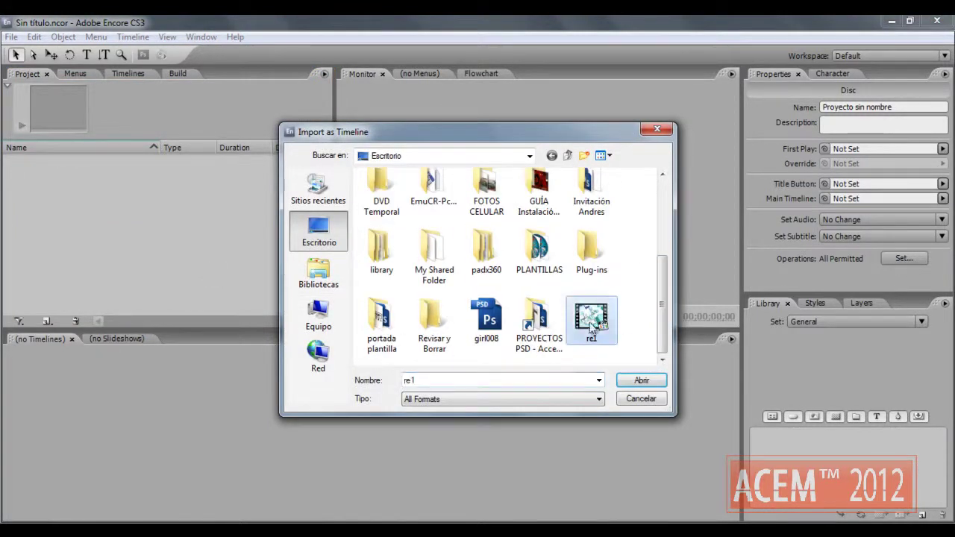
left_click(641, 381)
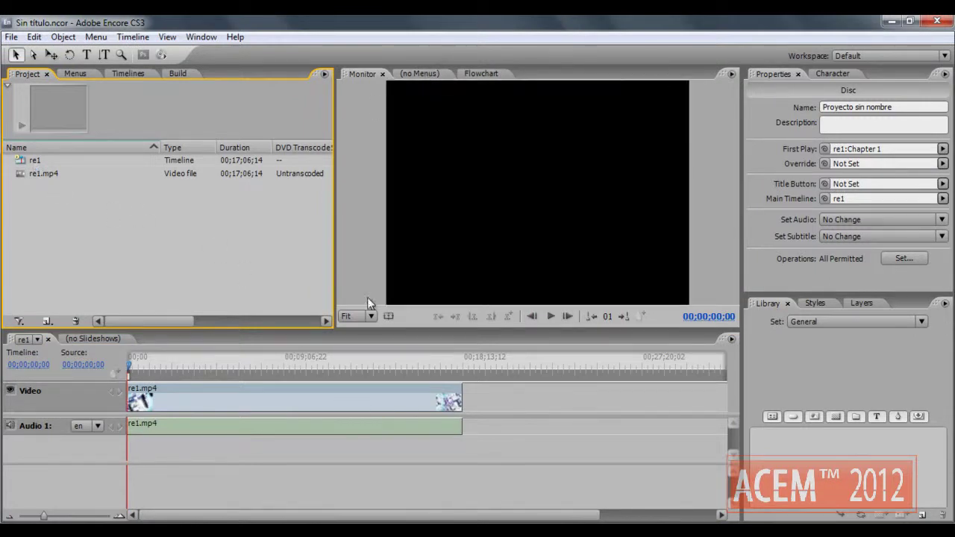
left_click(387, 314)
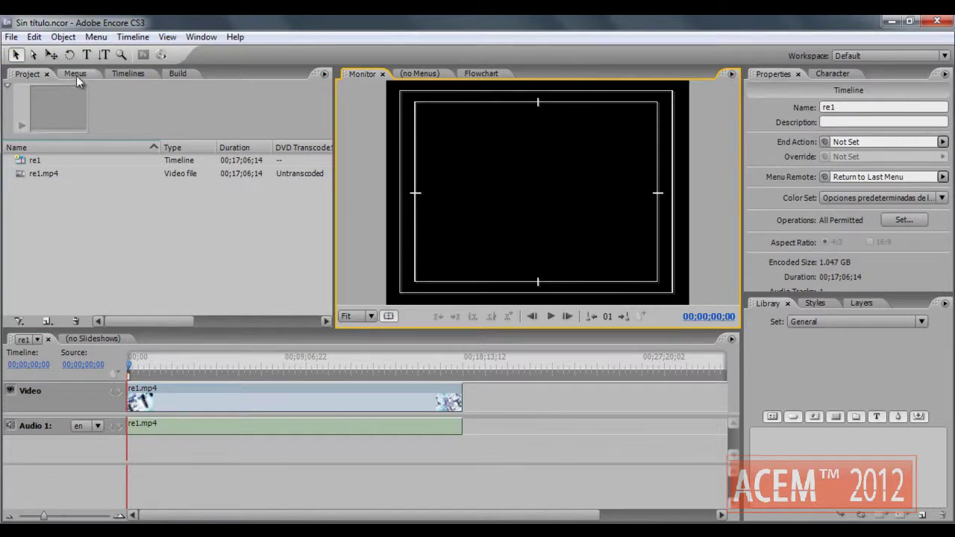
Step: Examine the General preferences for television standard, playback quality and desktop display mode, and the Audio/Video Out settings
left_click(34, 37)
mouse_move(73, 312)
left_click(242, 314)
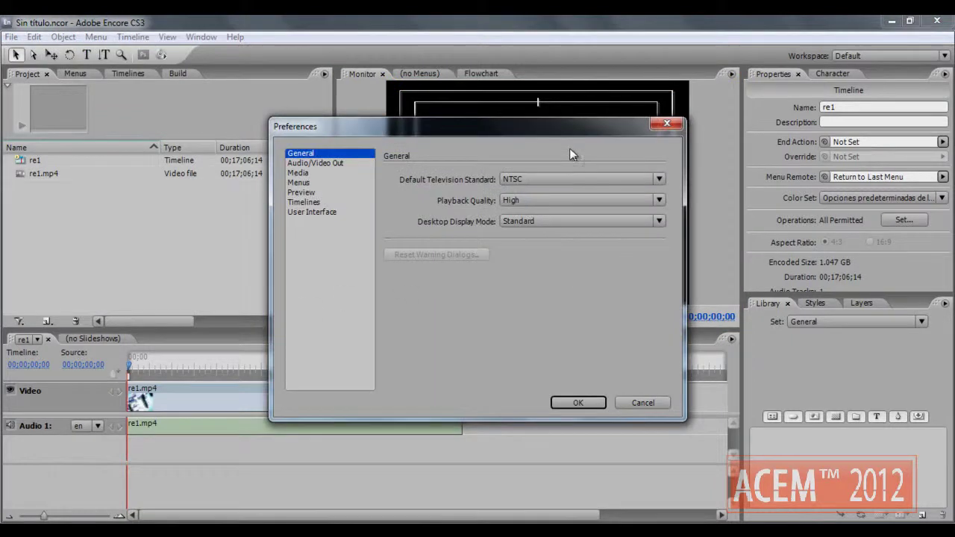
left_click(660, 180)
left_click(661, 198)
left_click(660, 199)
left_click(660, 197)
left_click(658, 221)
left_click(569, 225)
left_click(317, 166)
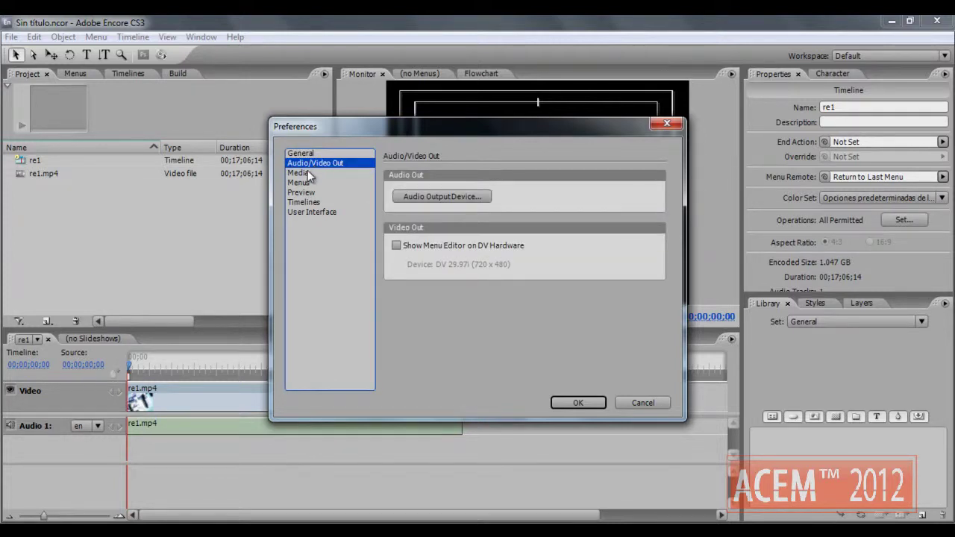
Step: Clean the media cache database in the Media preferences
left_click(306, 174)
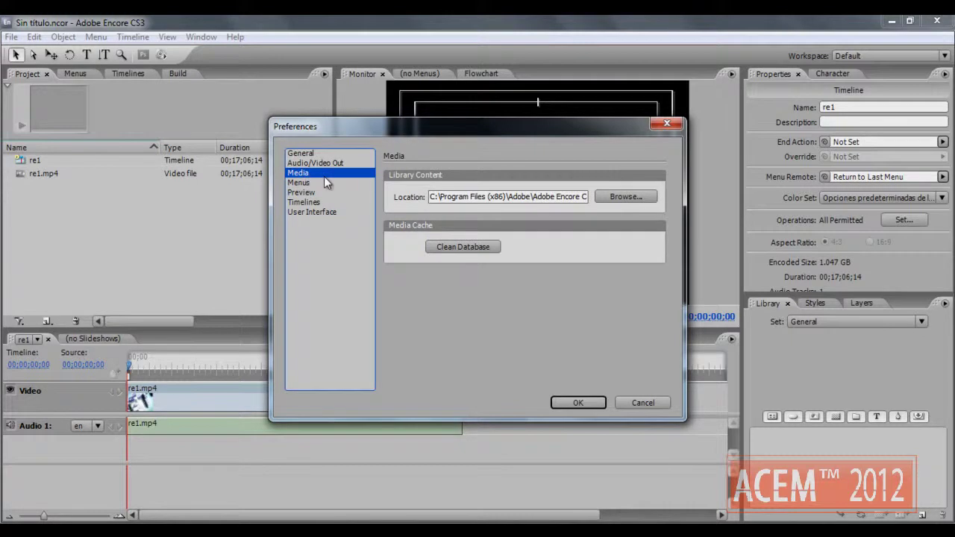
left_click(463, 246)
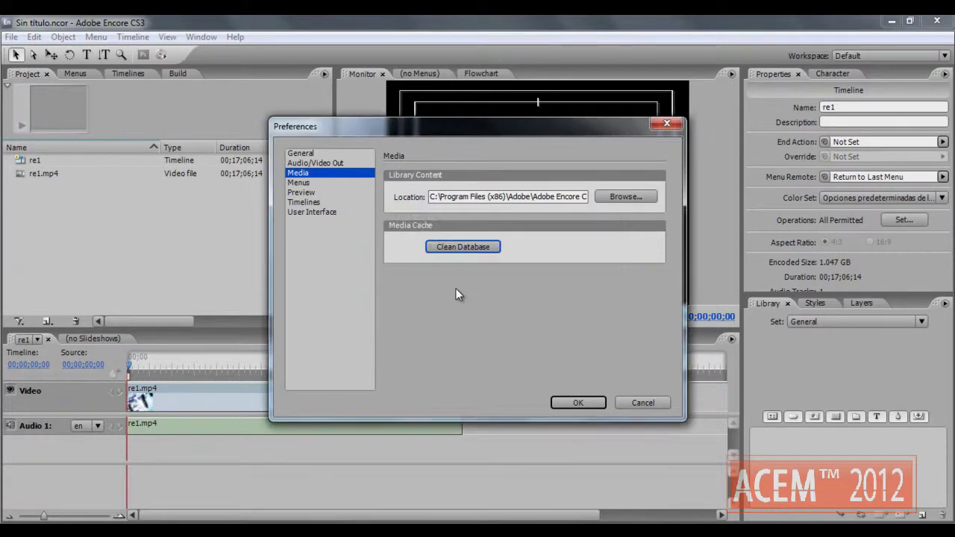
left_click(457, 249)
Step: Review the Menus preferences, and set the preview default TV Mode to 16:9 while checking the audio language choices
left_click(302, 182)
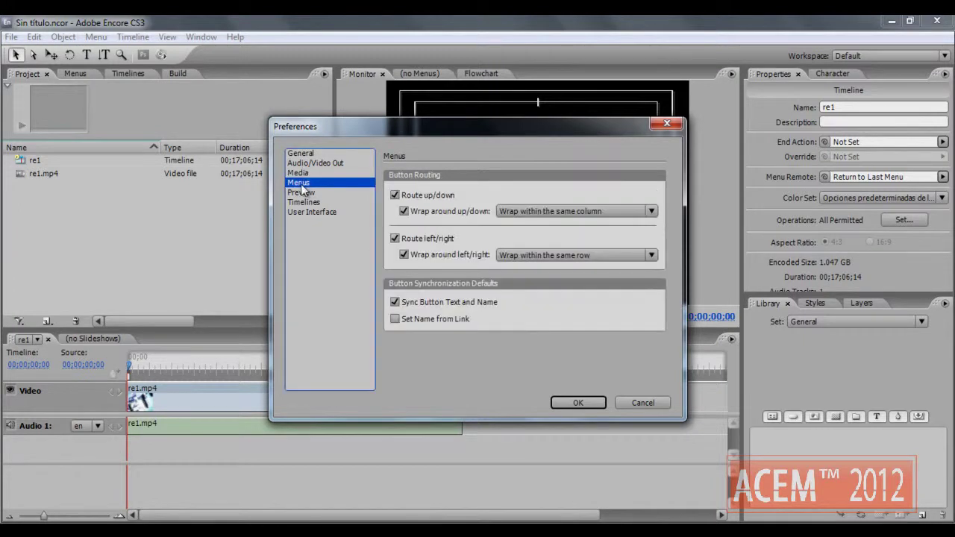
left_click(304, 192)
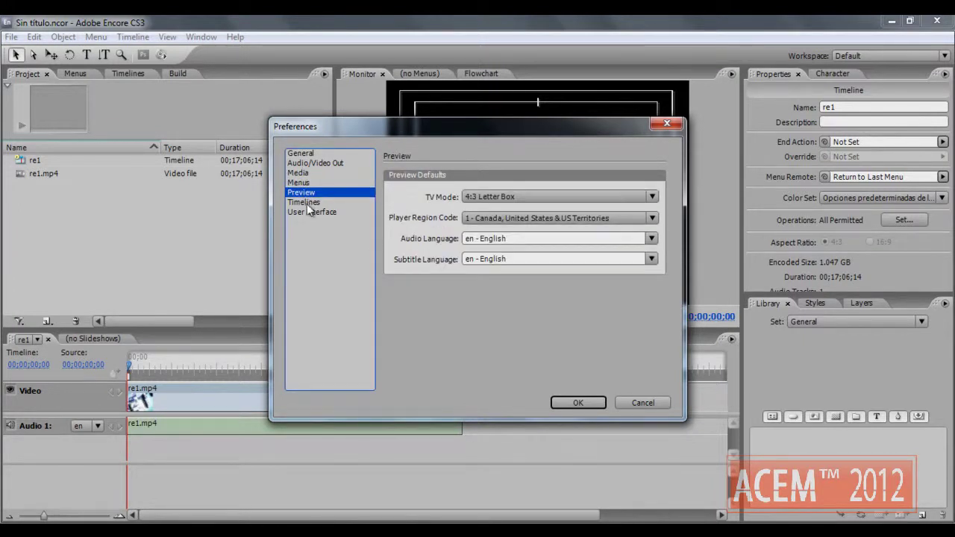
left_click(651, 196)
left_click(513, 214)
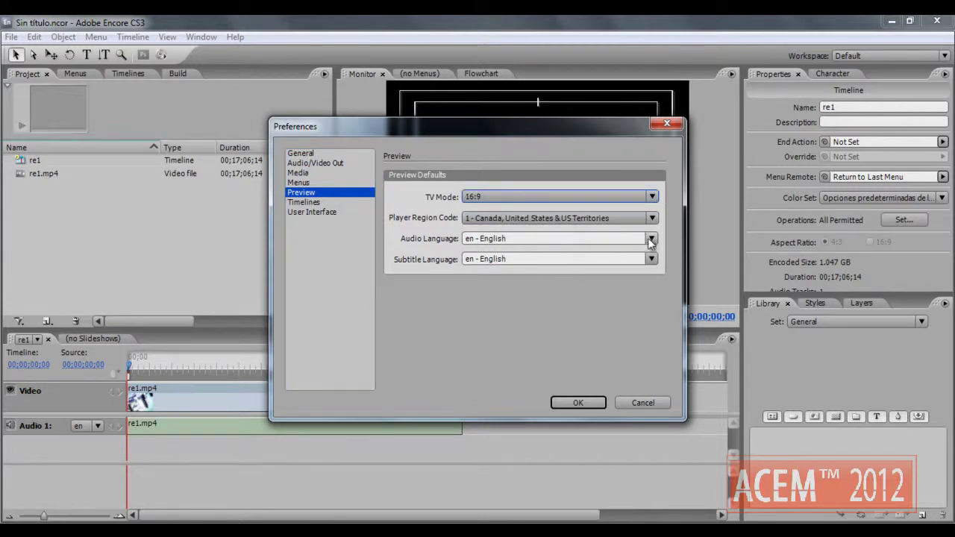
left_click(652, 239)
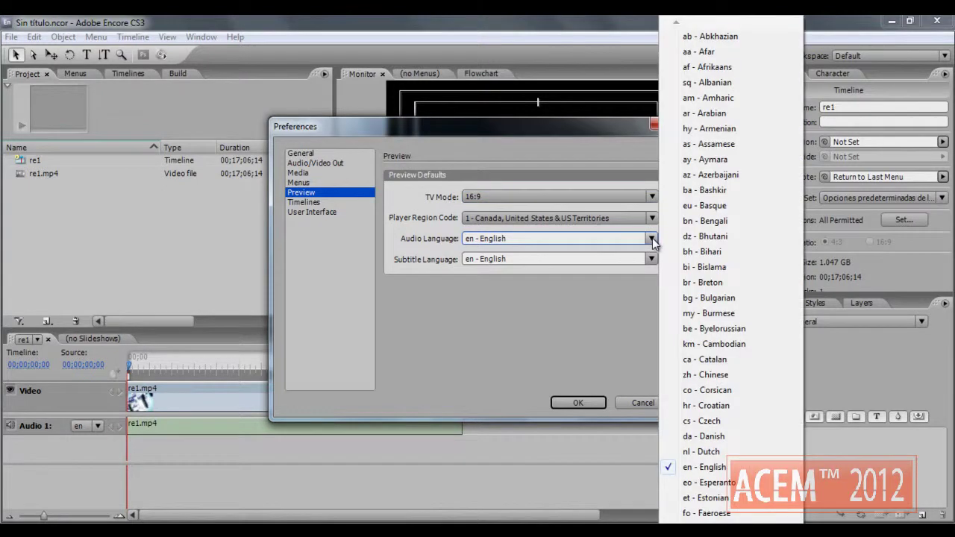
left_click(532, 307)
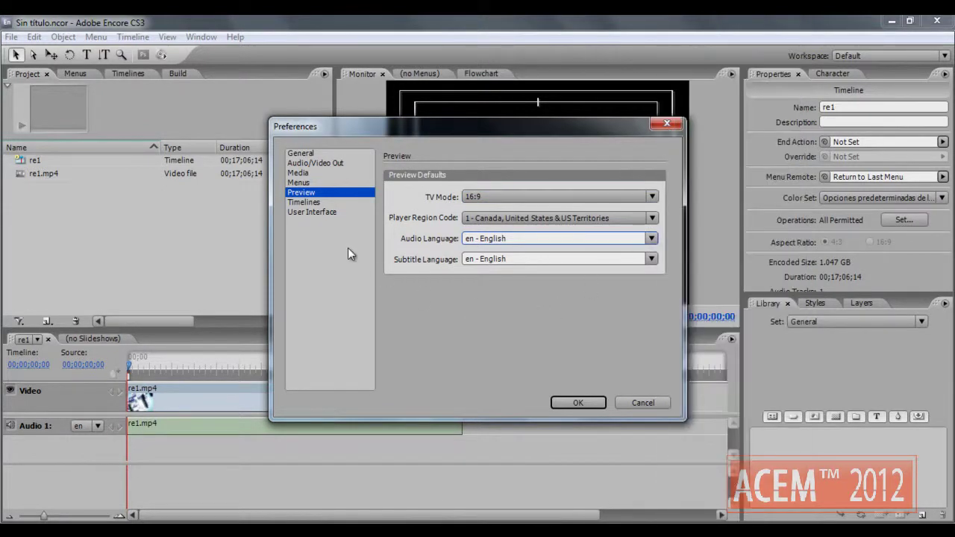
Step: Review the Timelines preferences, move the User Interface brightness toward darker and accept the preferences
left_click(317, 203)
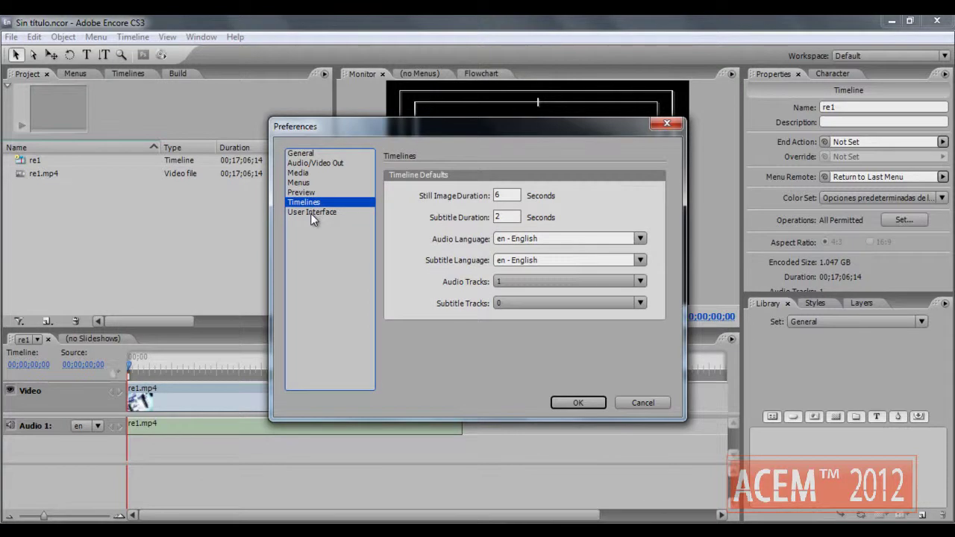
left_click(310, 214)
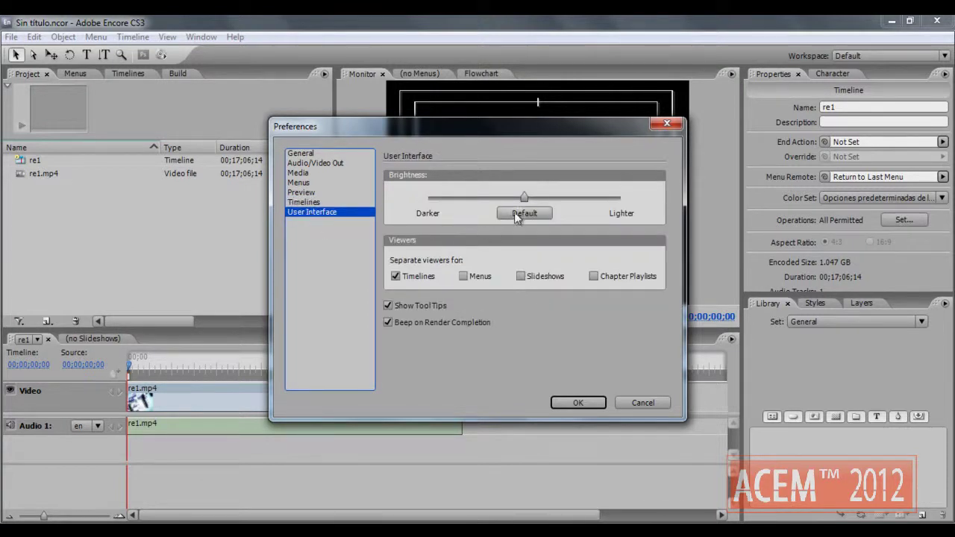
left_click_drag(524, 197, 486, 197)
left_click(572, 401)
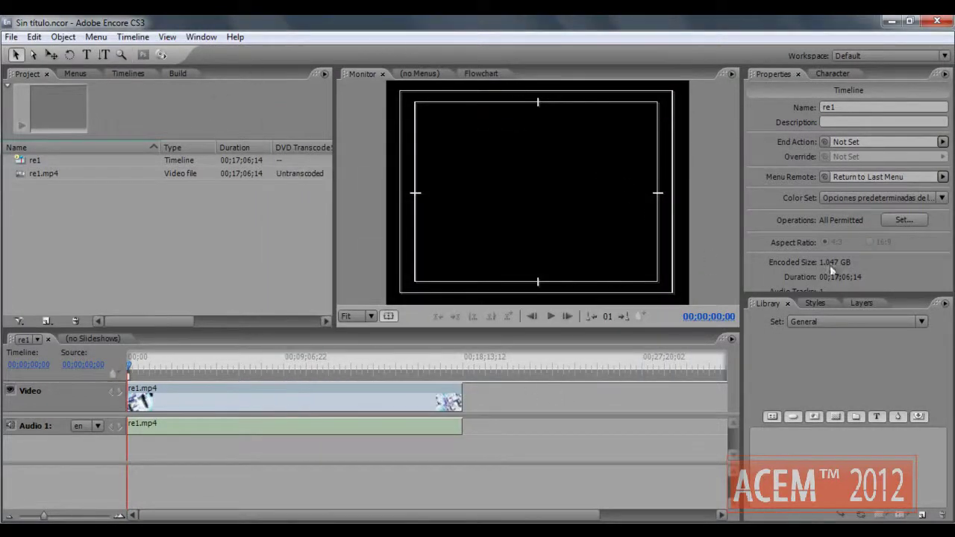
Step: Close Adobe Encore CS3 without saving changes and open the recent project Sin título.ncor in Adobe Encore CS4
left_click(937, 21)
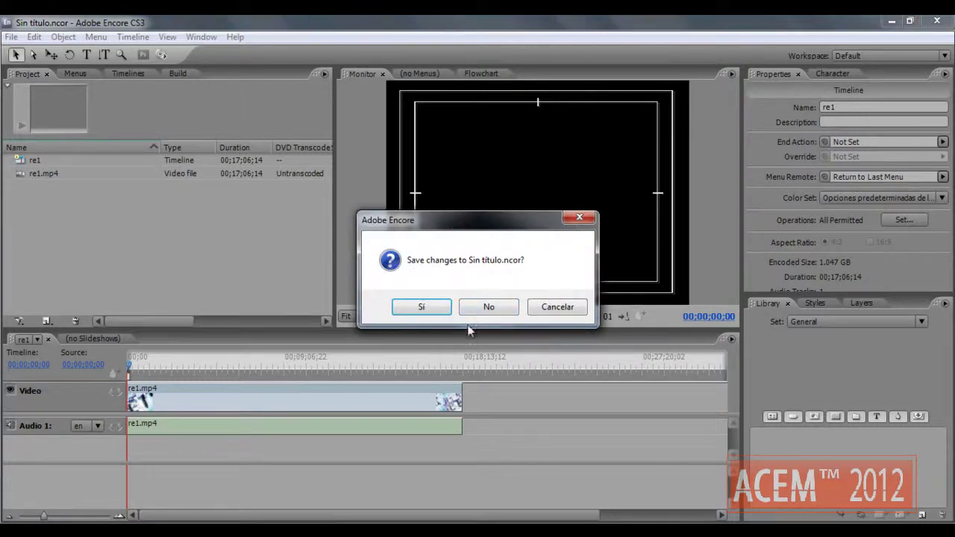
left_click(501, 311)
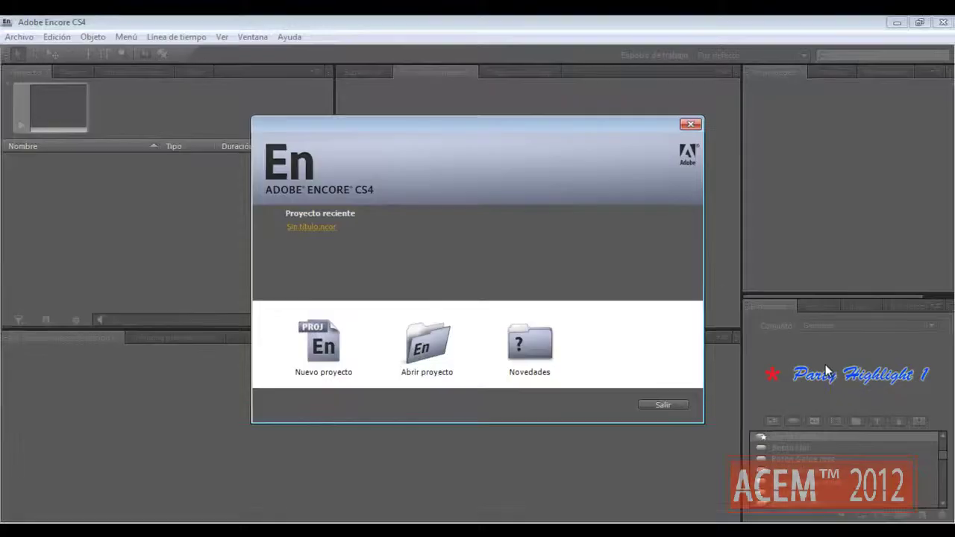
left_click(313, 227)
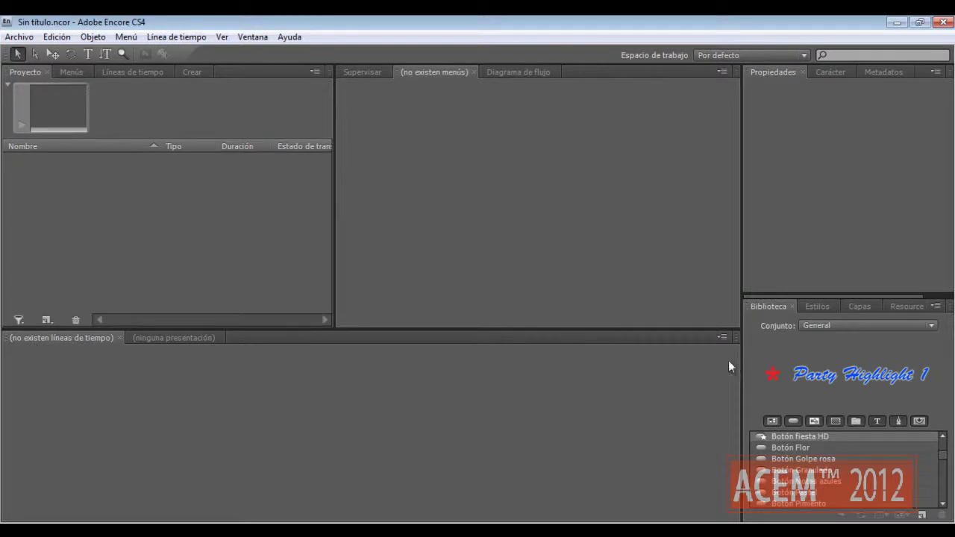
Step: Open the preferences and reset the interface brightness to its default in the Apariencia settings
left_click(54, 38)
mouse_move(64, 326)
left_click(396, 327)
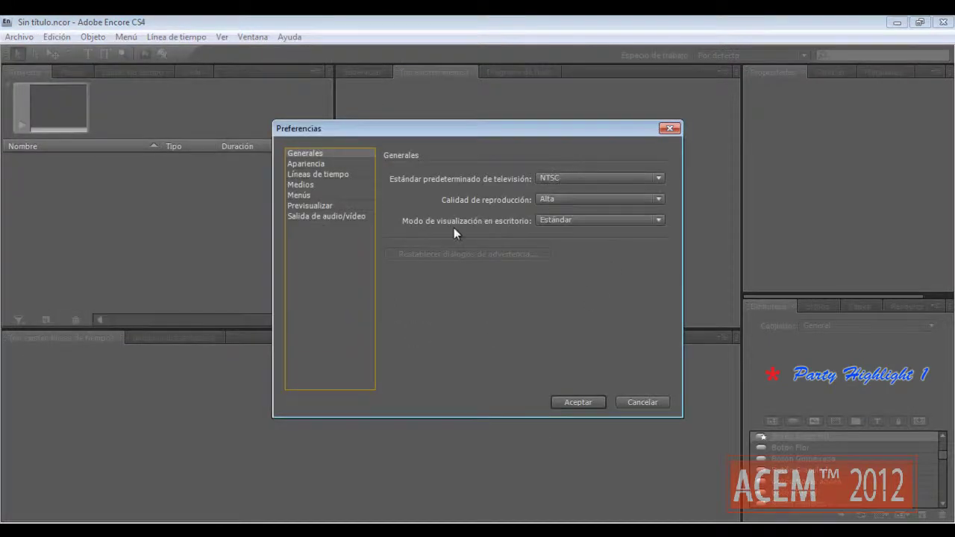
left_click(317, 165)
mouse_move(527, 198)
left_mouse_down()
mouse_move(422, 197)
mouse_move(639, 198)
mouse_move(525, 198)
left_mouse_up()
left_click(529, 214)
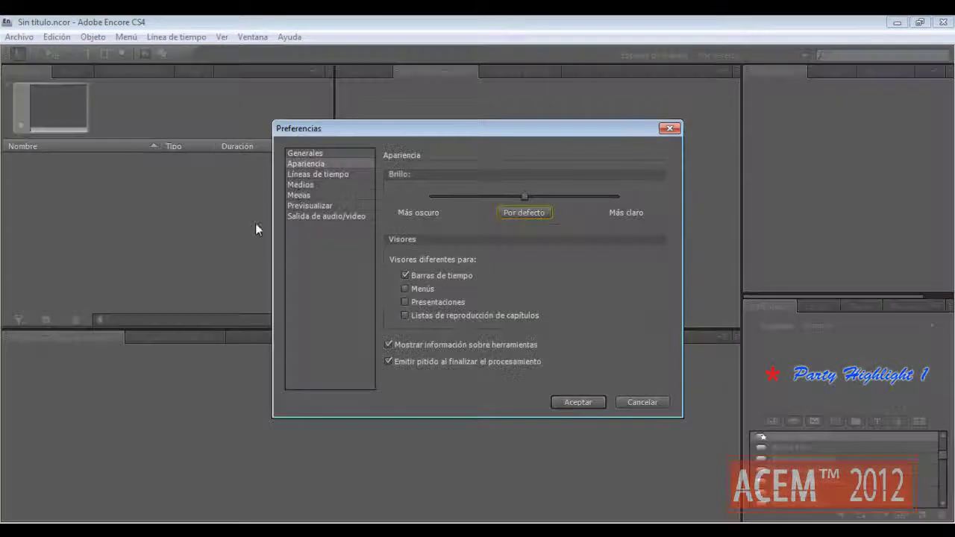
Step: Review the Menús, Previsualizar and audio/video output preferences, clean the media cache database and accept the preferences
left_click(311, 183)
left_click(309, 194)
left_click(306, 204)
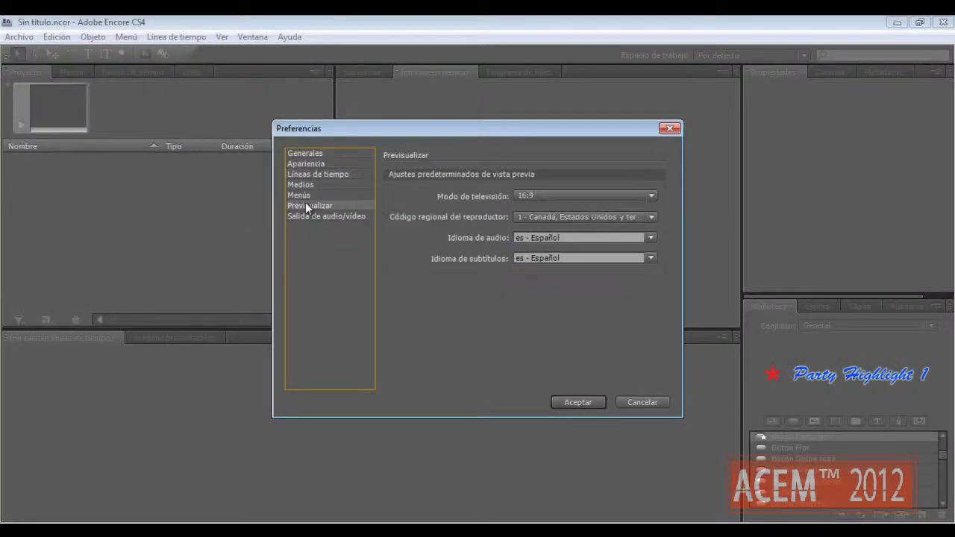
left_click(308, 185)
left_click(490, 245)
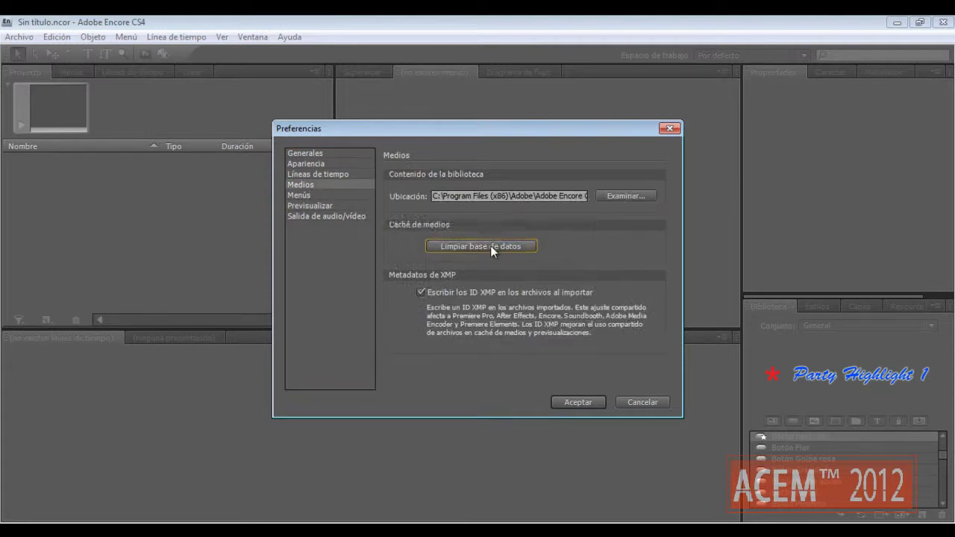
left_click(328, 216)
left_click(579, 402)
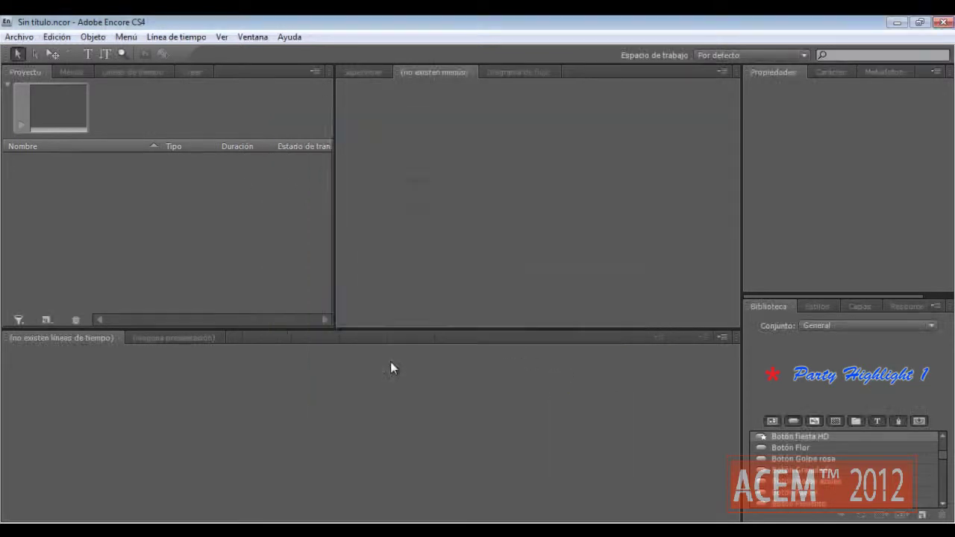
Step: Import the re1 video from the desktop into the project as a timeline
right_click(133, 201)
mouse_move(243, 210)
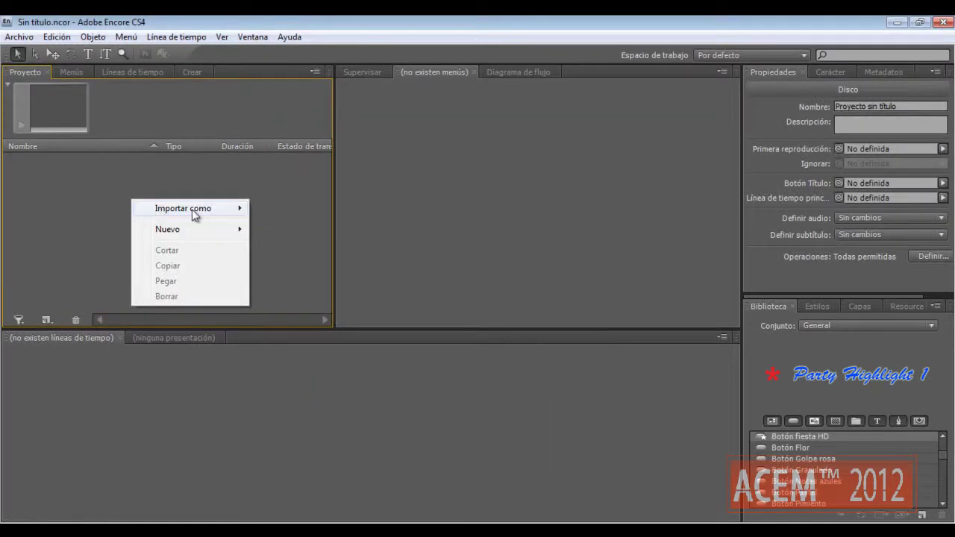
left_click(83, 257)
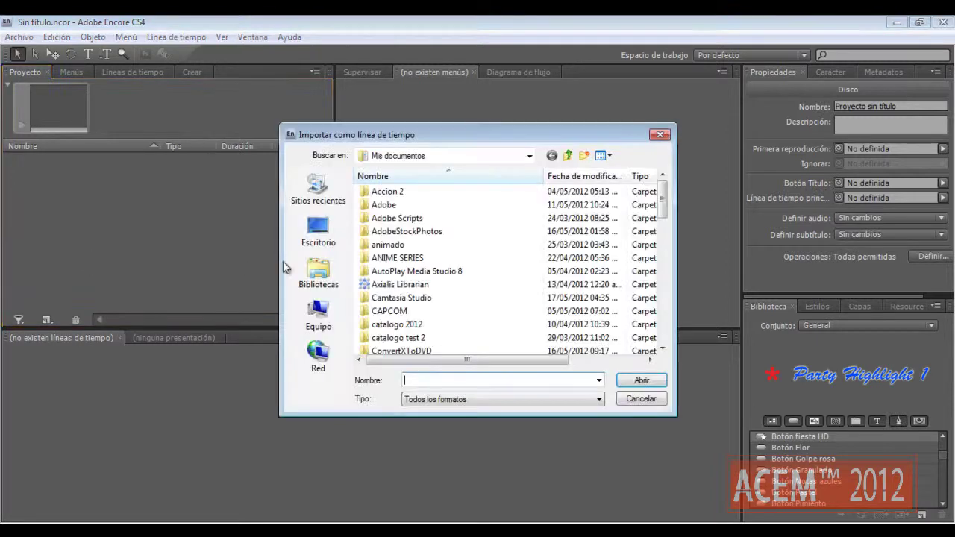
left_click(313, 233)
left_click(661, 359)
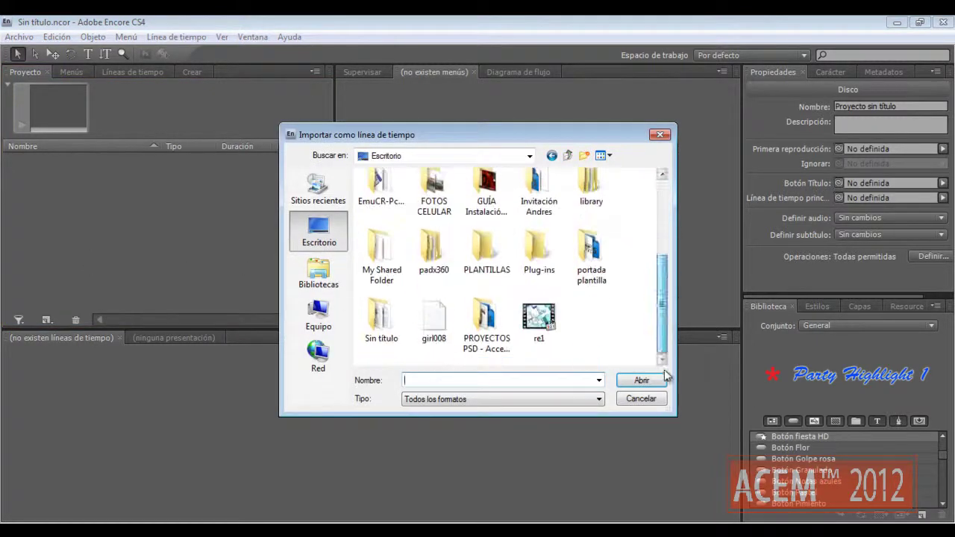
left_click(537, 328)
left_click(642, 380)
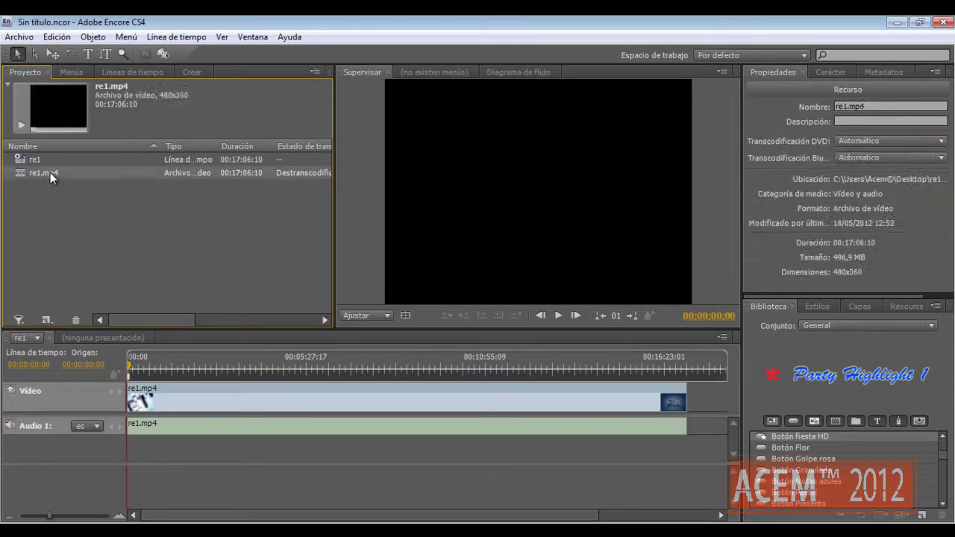
Step: Select the re1 timeline and enlarge the Properties area so that all its properties fit
left_click_drag(860, 292, 860, 331)
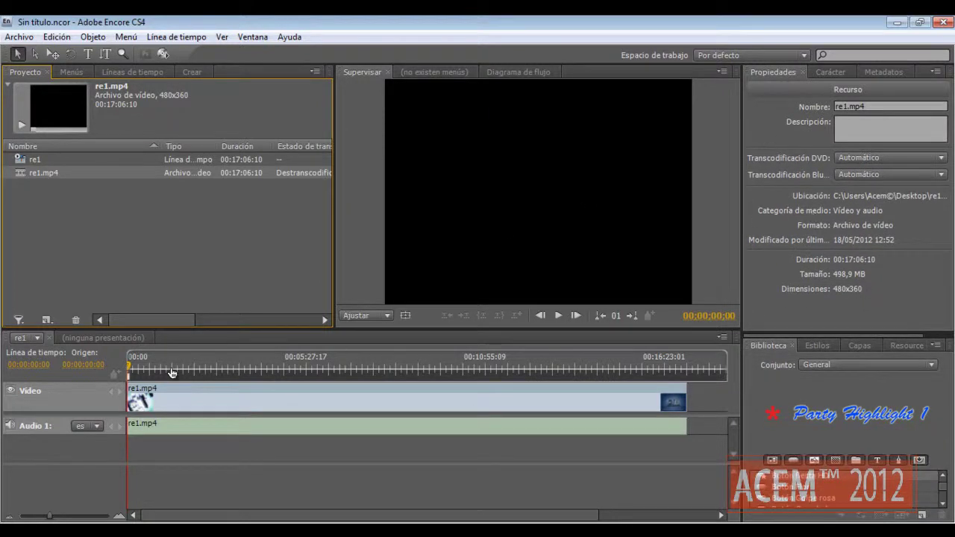
left_click(41, 161)
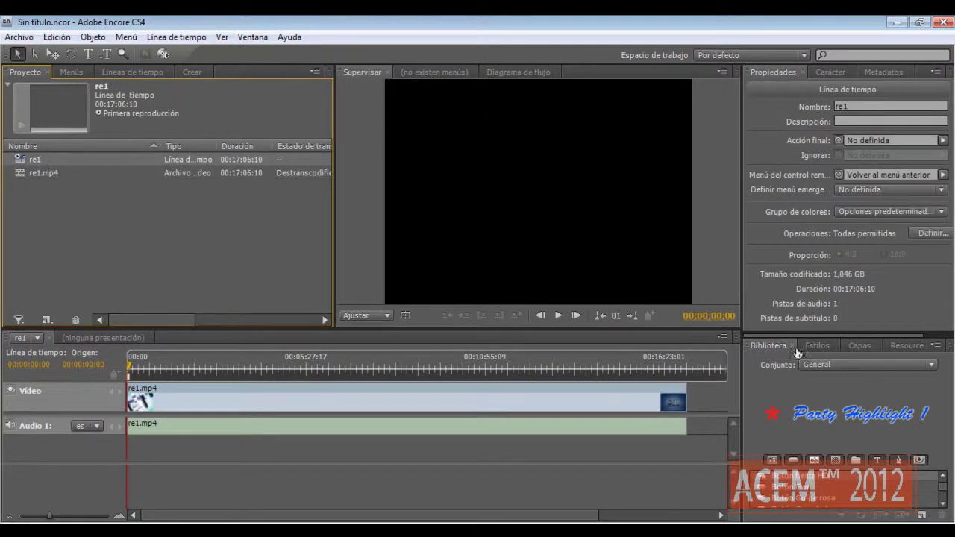
mouse_move(860, 333)
left_mouse_down()
mouse_move(858, 344)
mouse_move(852, 329)
left_mouse_up()
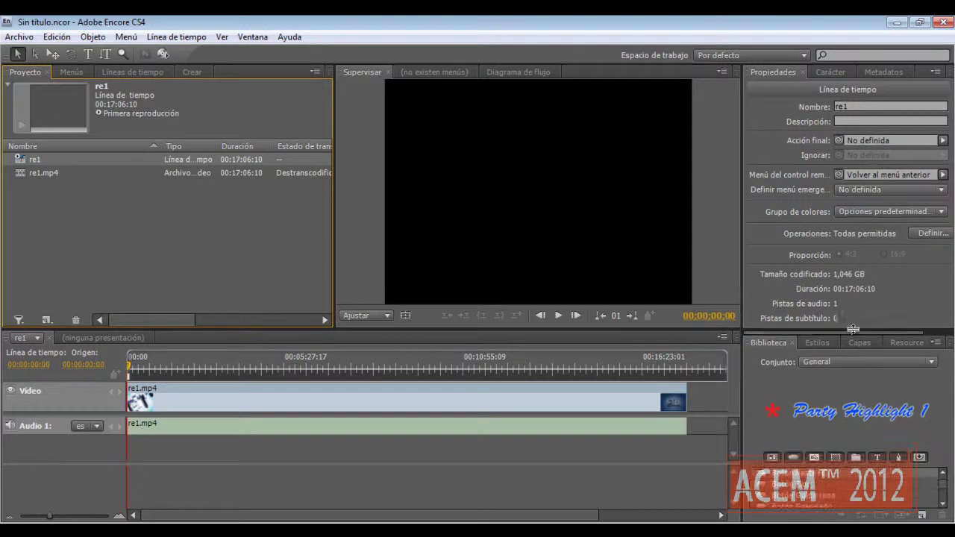
Step: Show the safe area guides in the monitor and move the re1 playhead to about 00:05:44:08
left_click(607, 259)
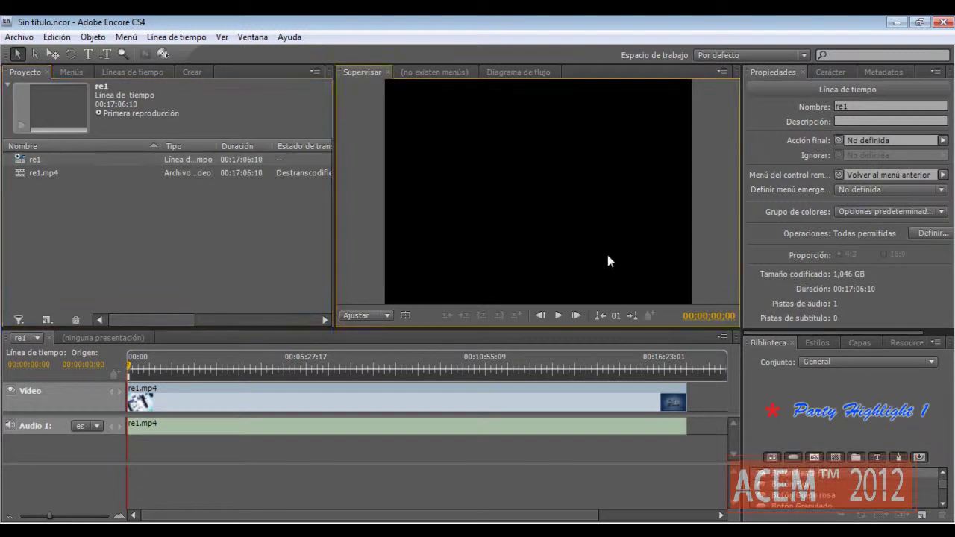
left_click(405, 316)
left_click(163, 387)
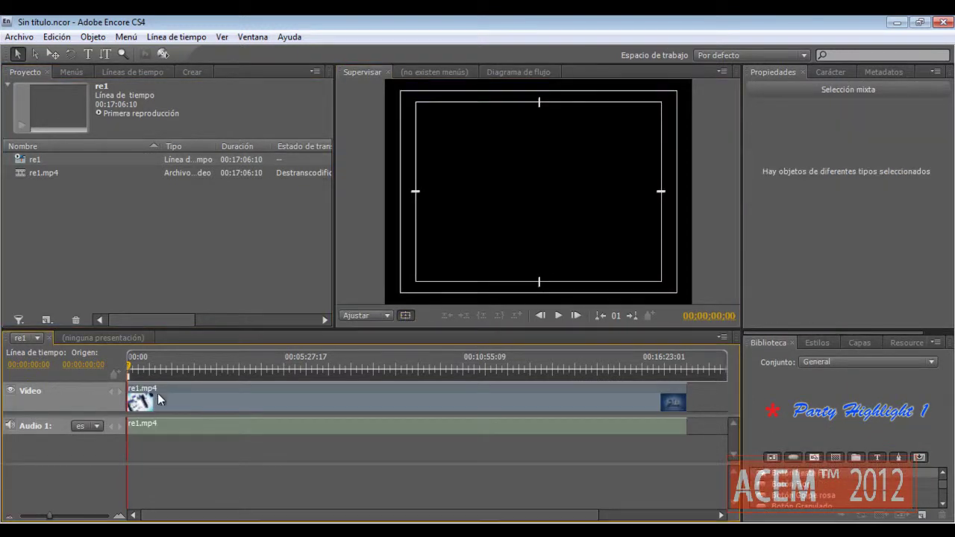
left_click(138, 265)
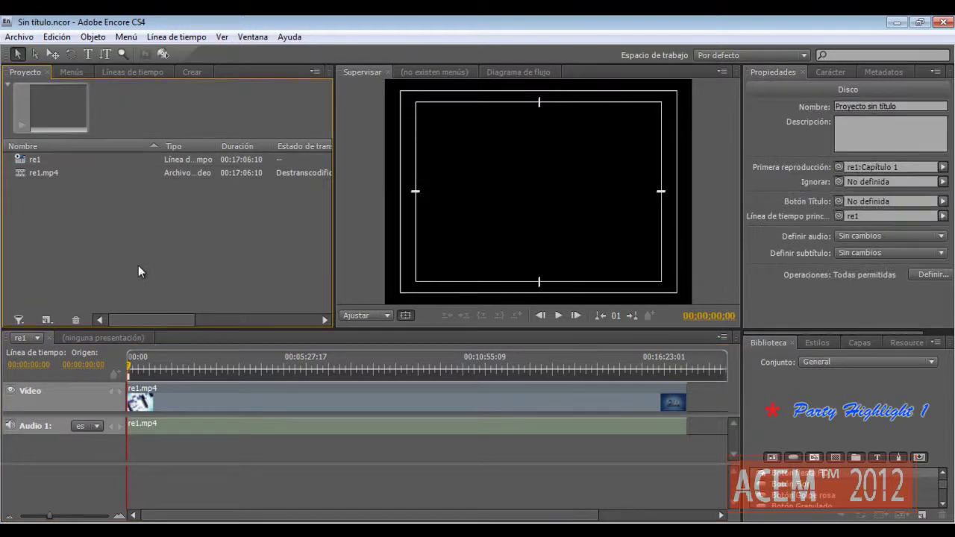
left_click_drag(129, 371, 315, 373)
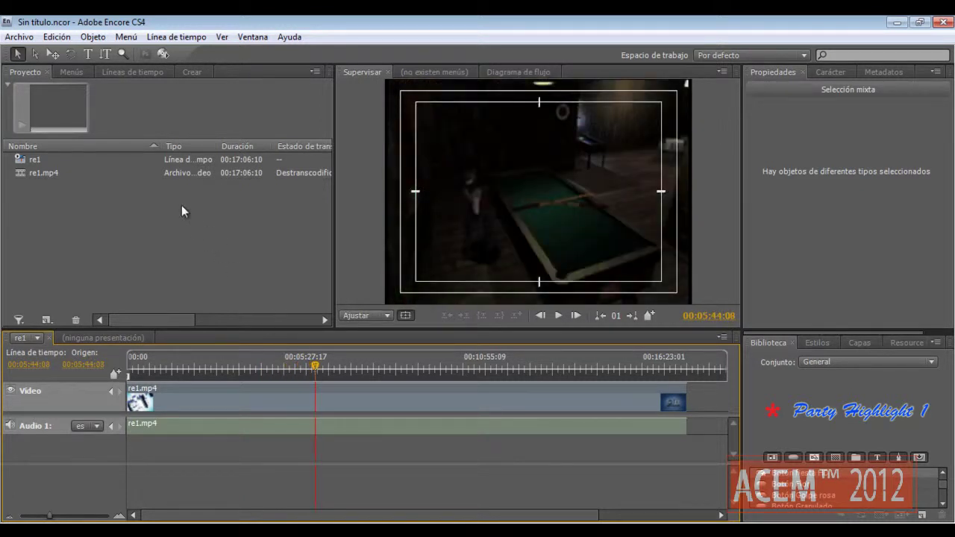
Step: Close Adobe Encore CS4 without saving changes and open the recent project Sin título.ncor in Adobe Encore CS5
left_click(948, 22)
left_click(493, 306)
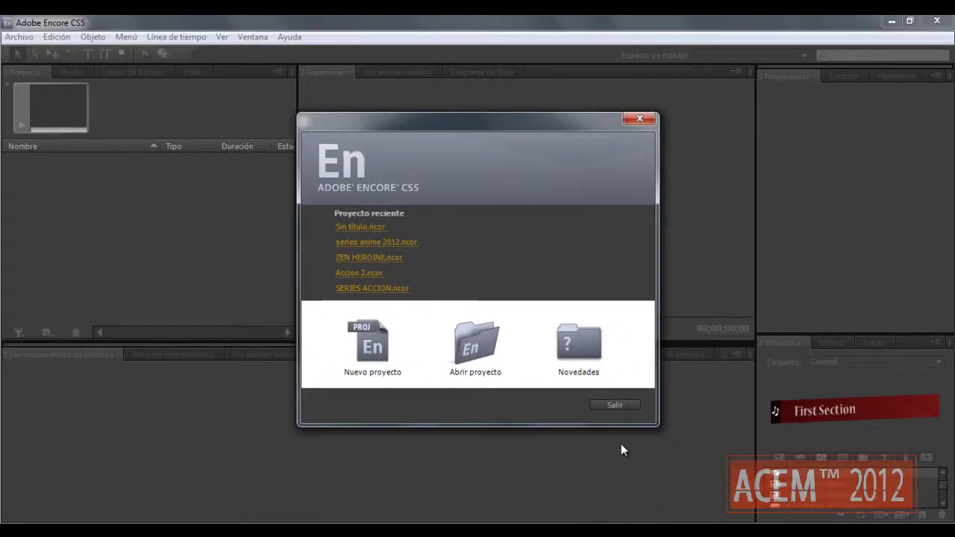
left_click(362, 227)
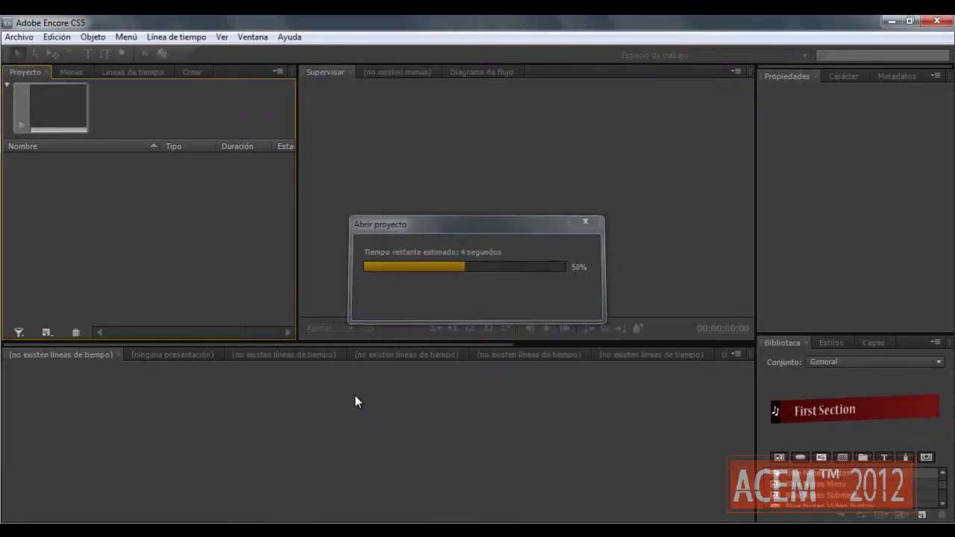
Step: Import the desktop video re1 as a timeline into the CS5 project
right_click(191, 230)
mouse_move(216, 253)
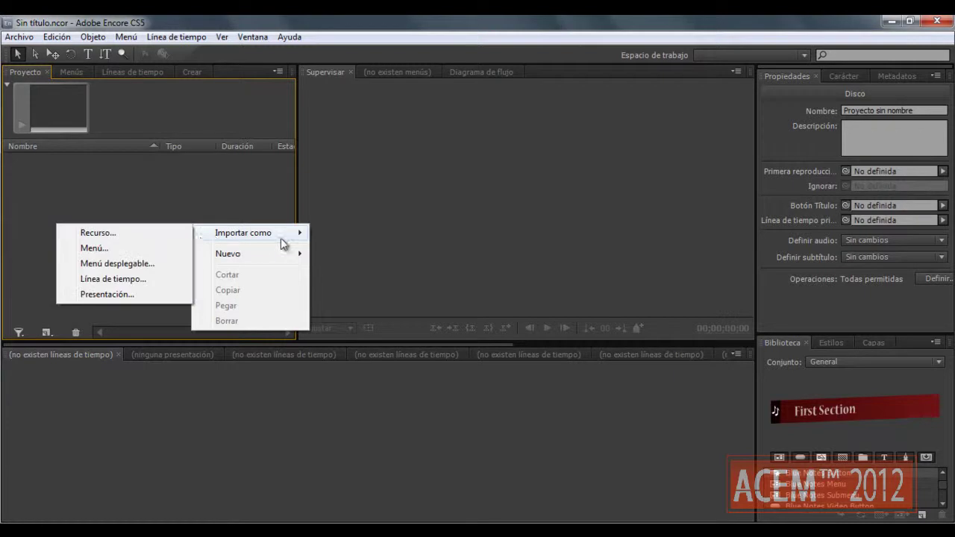
left_click(120, 278)
left_click_drag(661, 228, 661, 304)
left_click(591, 319)
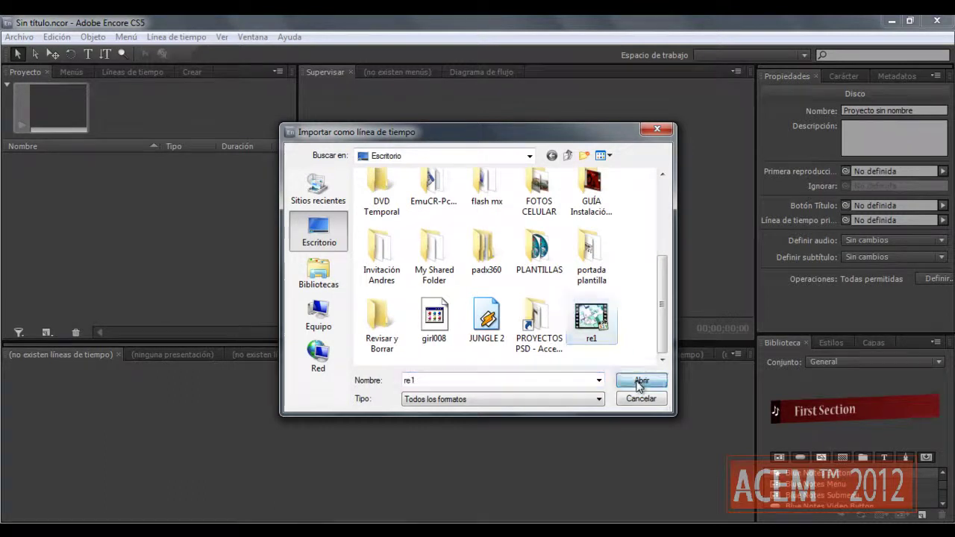
left_click(640, 381)
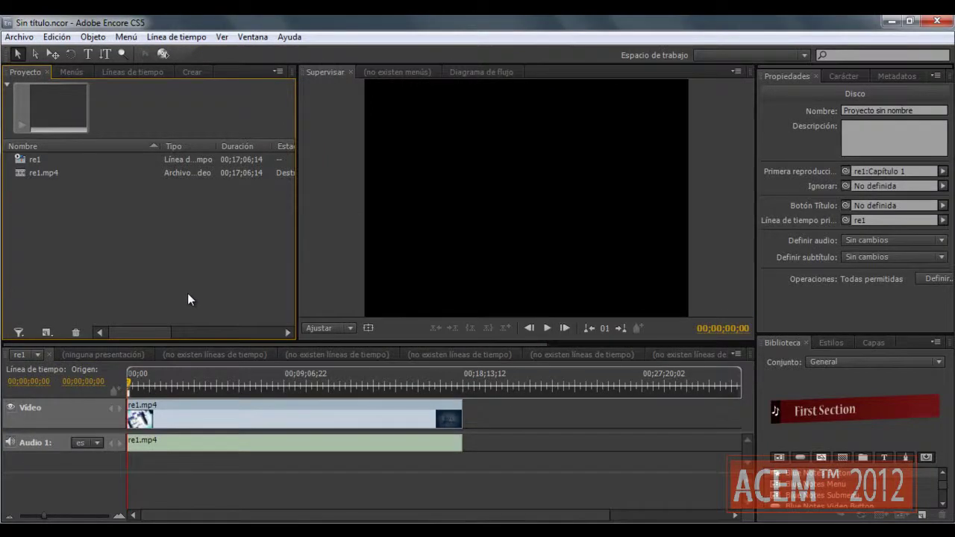
Step: Turn on the monitor's safe area guides and move the playhead to about 00;01;06;06
left_click(368, 329)
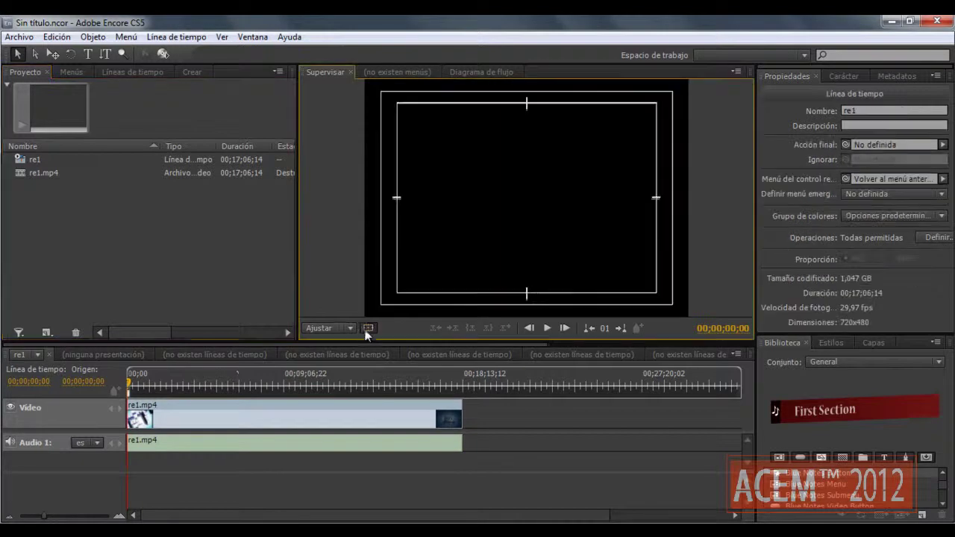
mouse_move(168, 384)
left_mouse_down()
mouse_move(243, 393)
mouse_move(152, 393)
left_mouse_up()
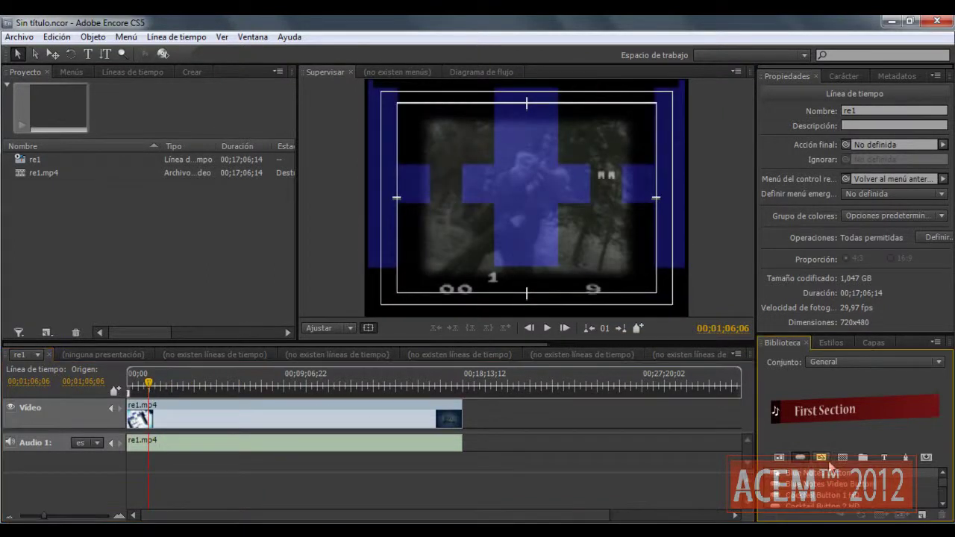
Step: Examine the General library set one item type at a time, from backgrounds to replacement layers and back to shapes
left_click(842, 457)
left_click(863, 456)
left_click(884, 457)
left_click(905, 457)
left_click(926, 457)
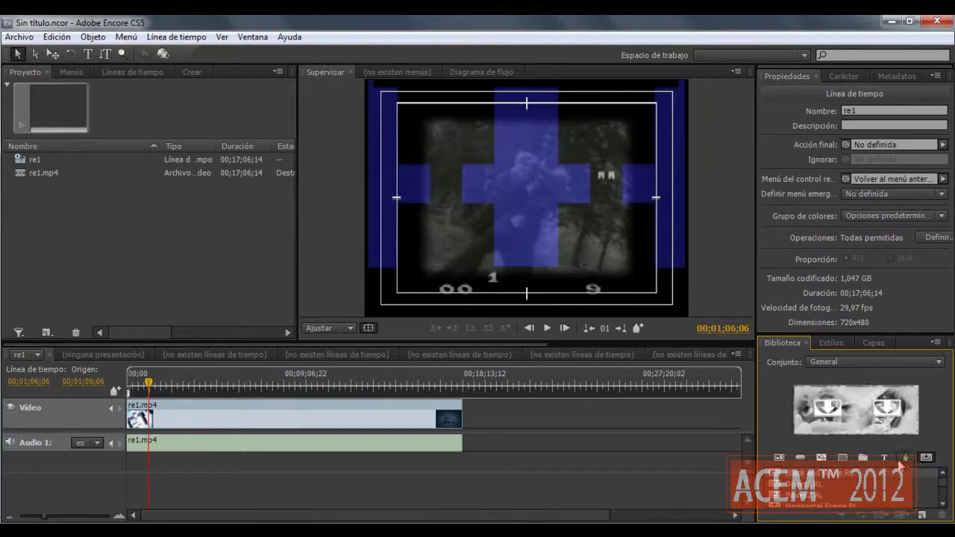
left_click(903, 458)
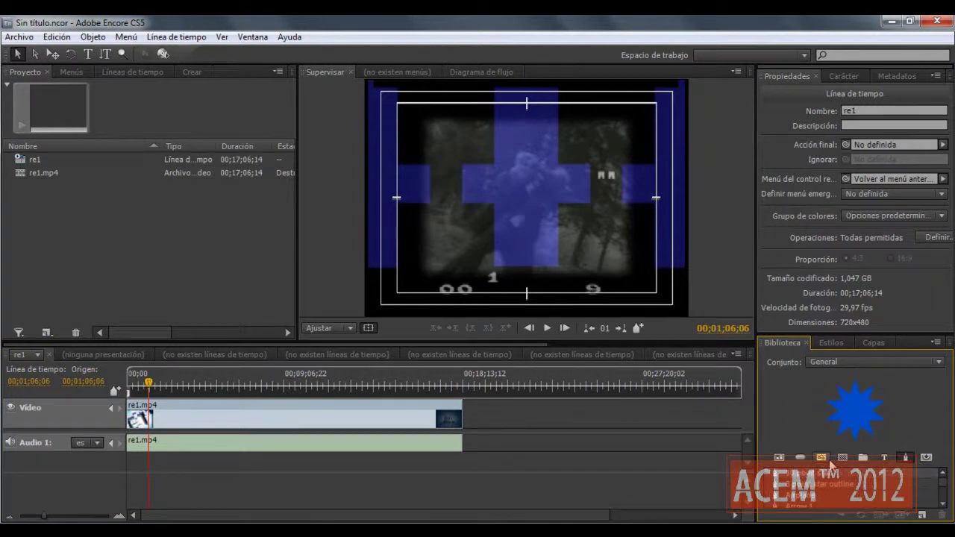
Step: Close Adobe Encore CS5 without saving changes and open the recent project Sin título.ncor in Adobe Encore CS6
left_click(939, 21)
left_click(485, 308)
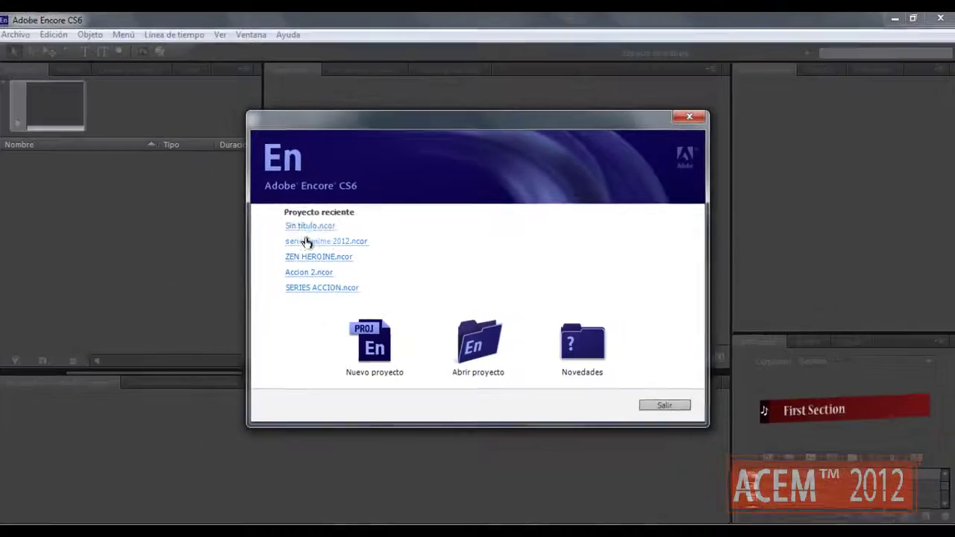
left_click(306, 228)
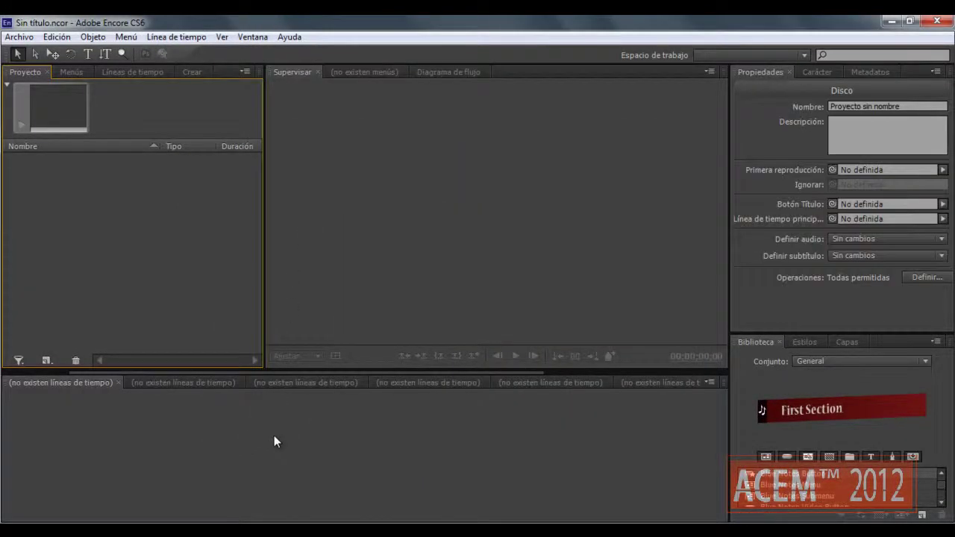
Step: Import re1 from the desktop as a timeline into the CS6 project
right_click(155, 236)
mouse_move(228, 249)
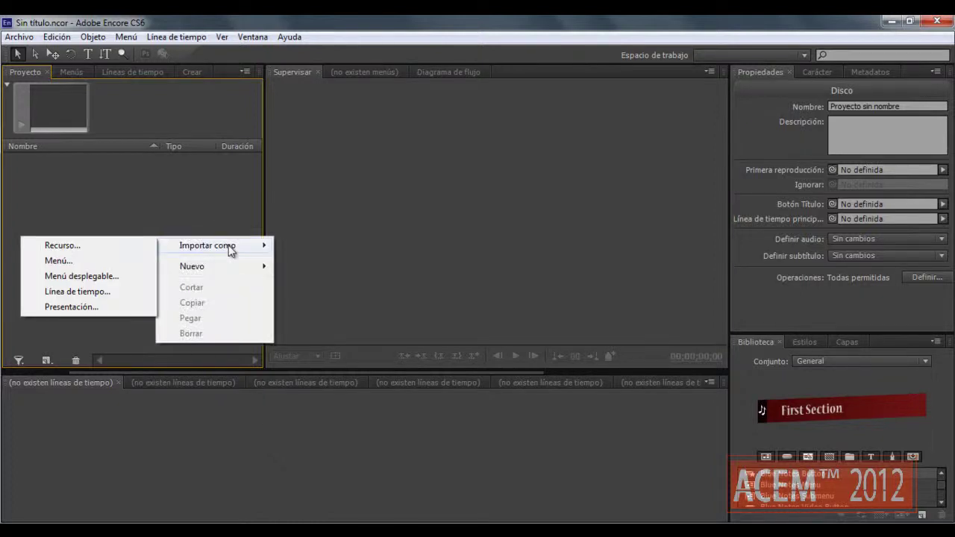
left_click(78, 292)
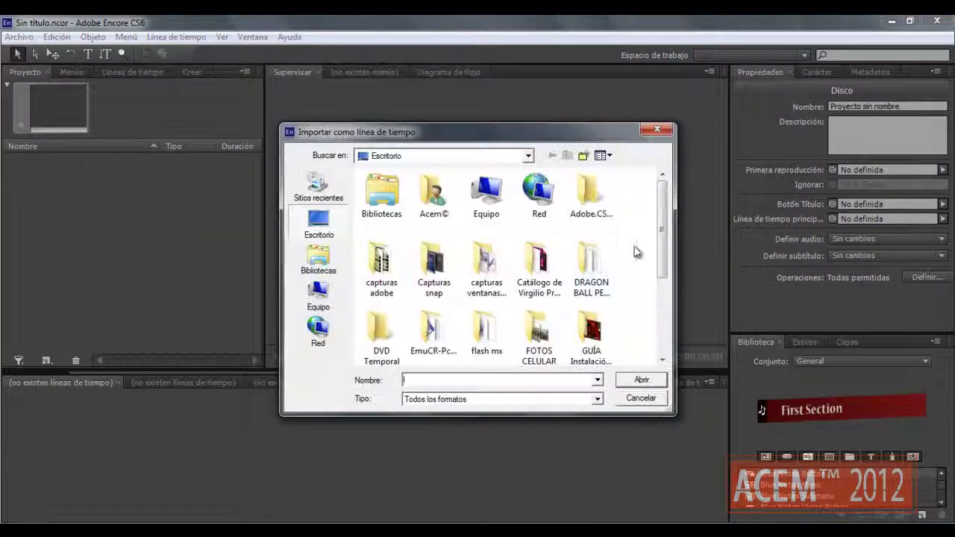
left_click_drag(661, 246, 661, 345)
left_click(602, 305)
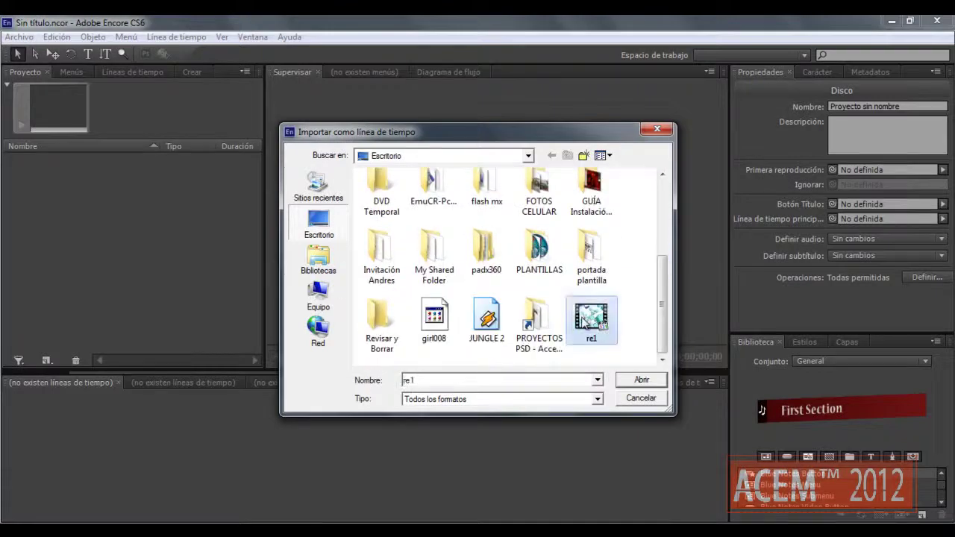
left_click(640, 380)
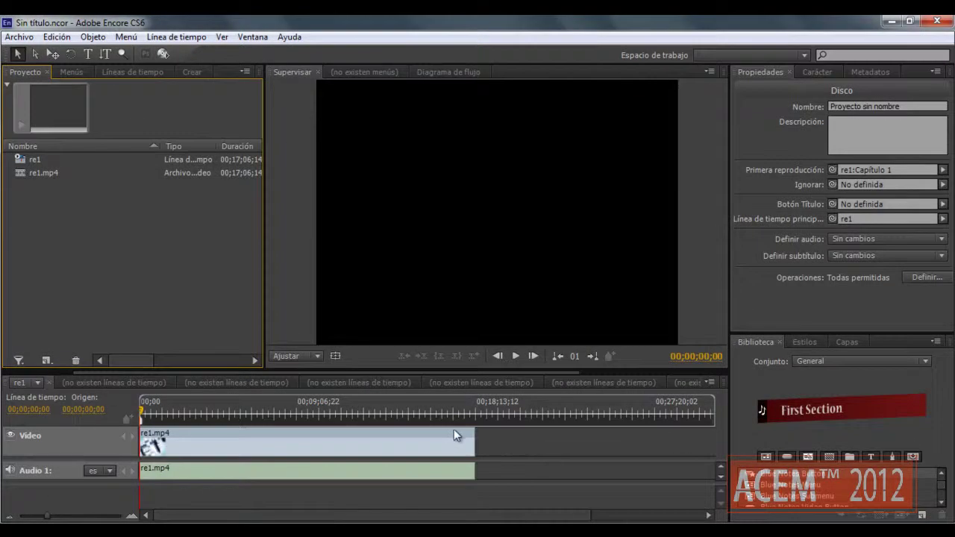
Step: Display the safe area guides over the preview and move the timeline playhead to about 00;06;39;10
left_click(334, 356)
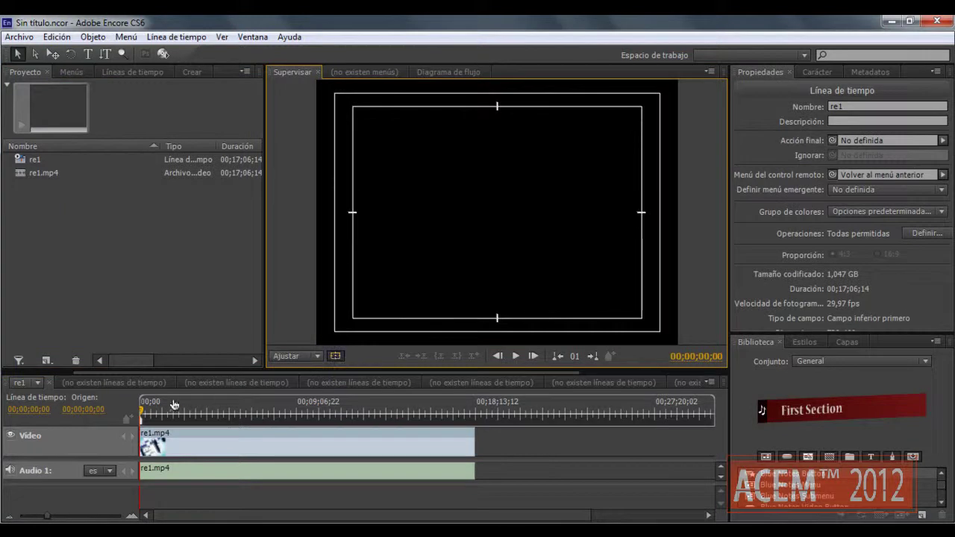
left_click_drag(141, 415, 273, 418)
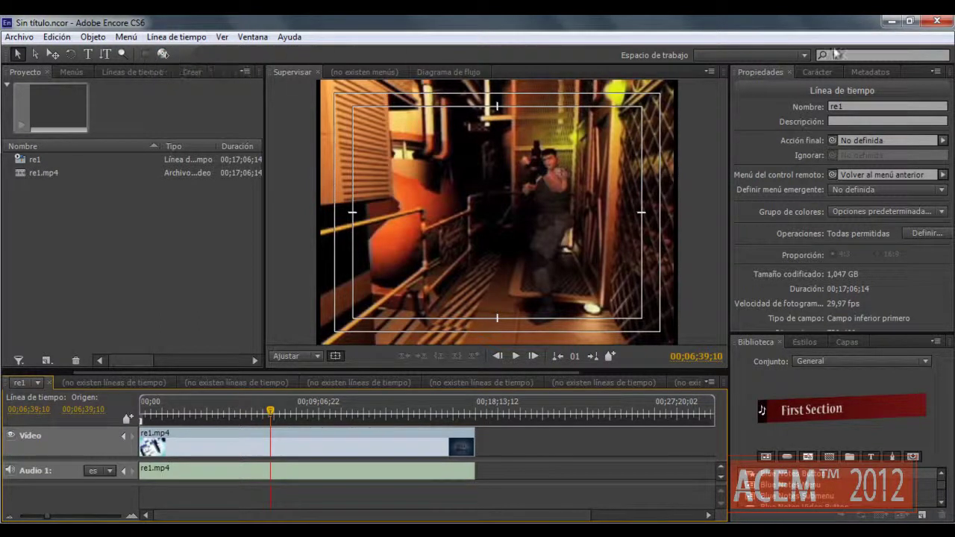
Step: Close Adobe Encore CS6 without saving the changes to Sin título.ncor
left_click(937, 24)
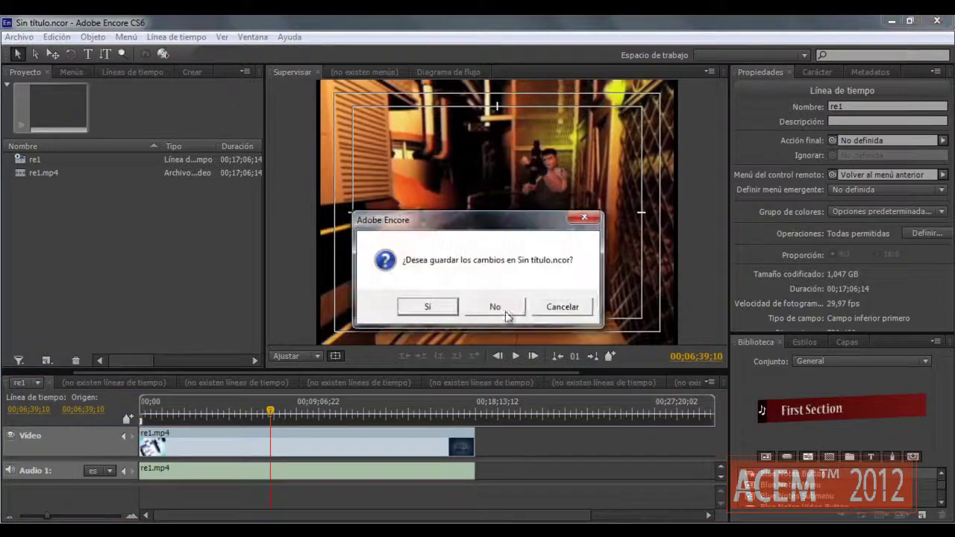
left_click(492, 304)
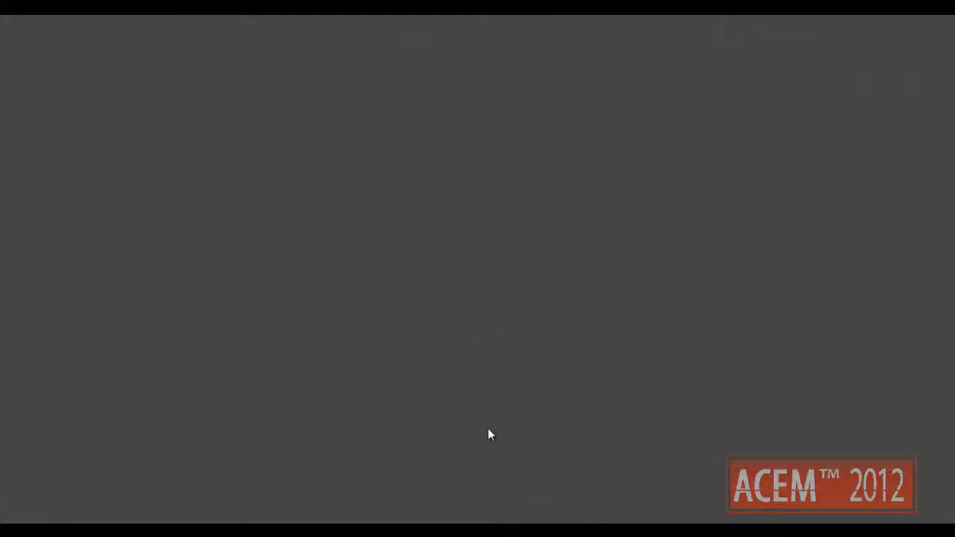